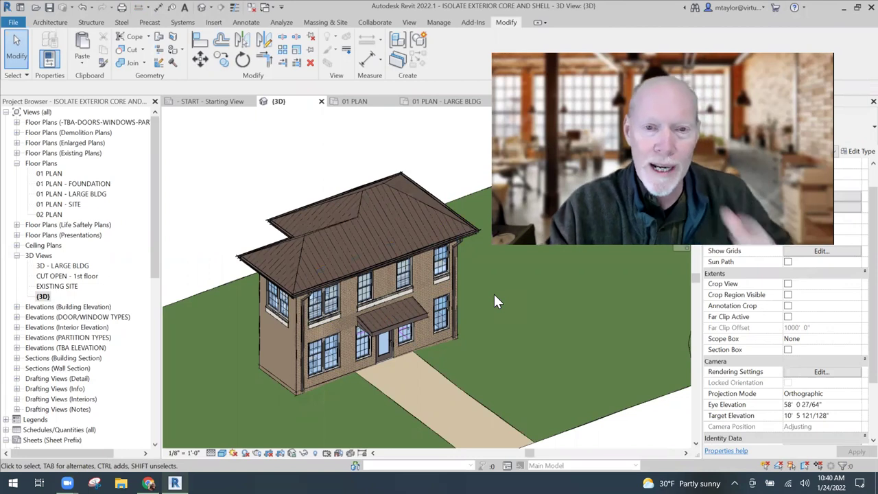
Open the 01 PLAN - LARGE BLDG floor plan and pan to show the Mechanical and Conference rooms.
left_click(355, 102)
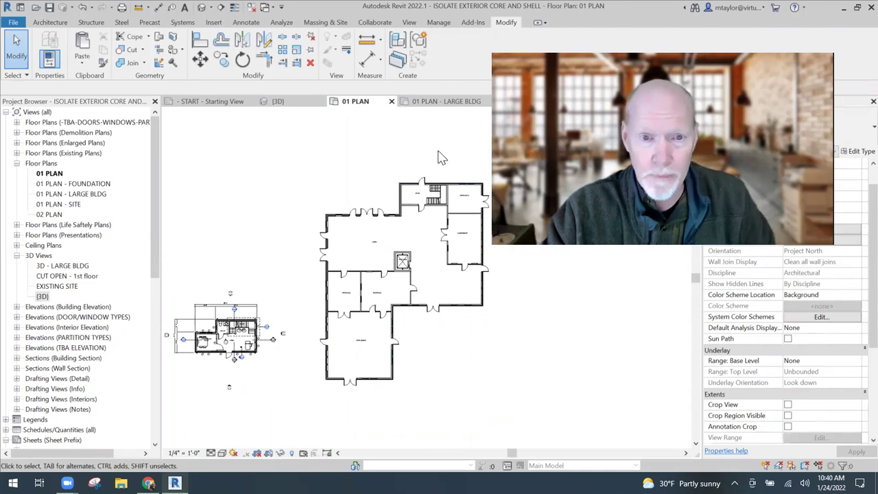
left_click(439, 103)
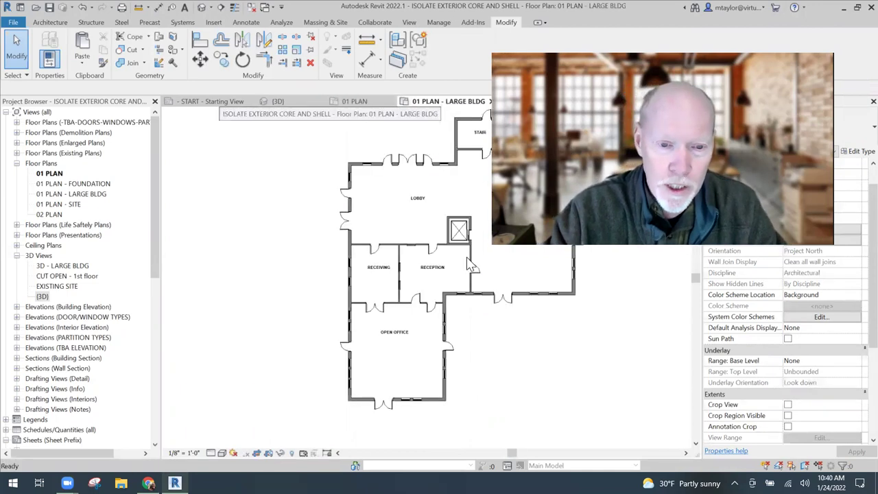
middle_click_drag(514, 338, 402, 349)
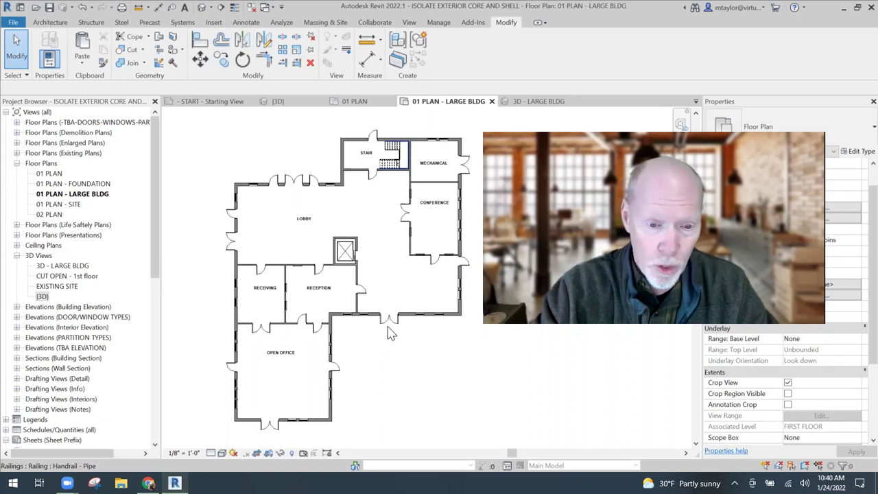
Switch to the 3D - LARGE BLDG view, pan the building into place, and select an interior wall.
key("ctrl+Tab")
middle_click_drag(363, 376, 343, 370)
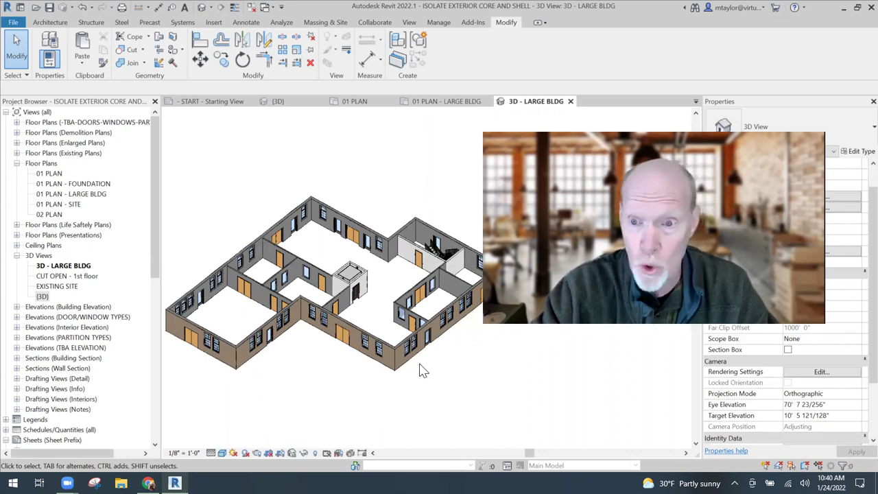
mouse_move(496, 363)
middle_mouse_down()
mouse_move(501, 350)
mouse_move(490, 348)
middle_mouse_up()
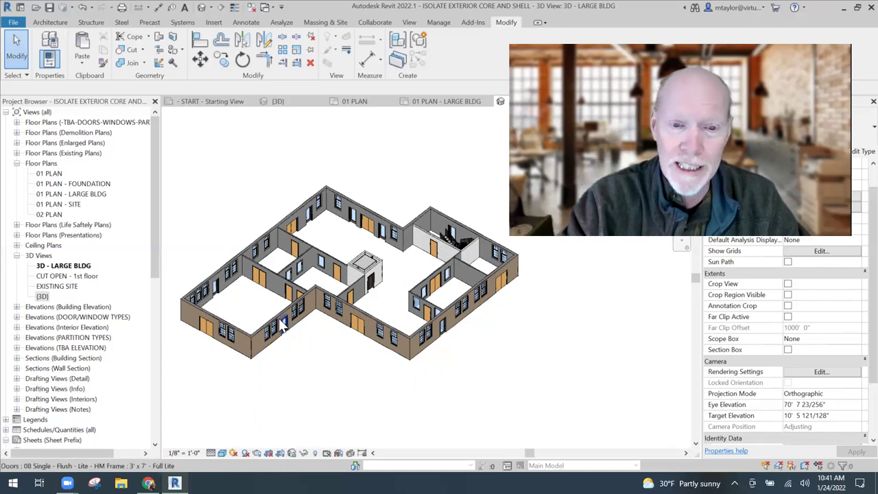
left_click(423, 210)
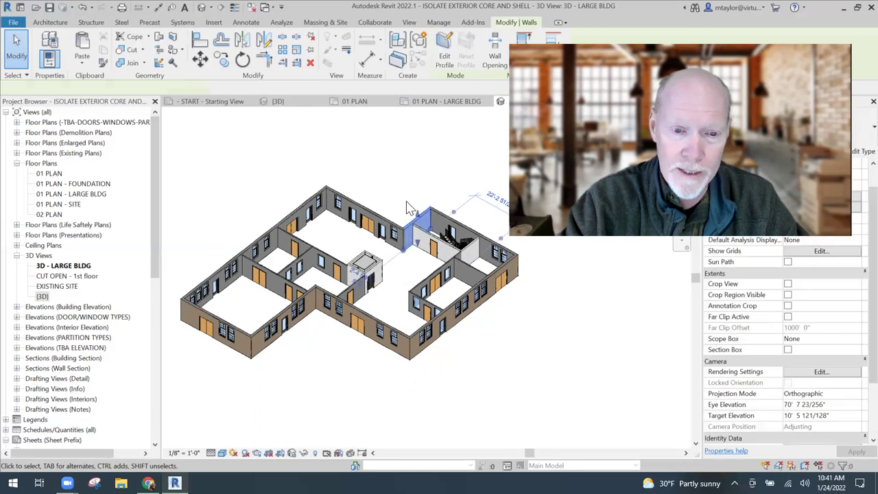
left_click(305, 455)
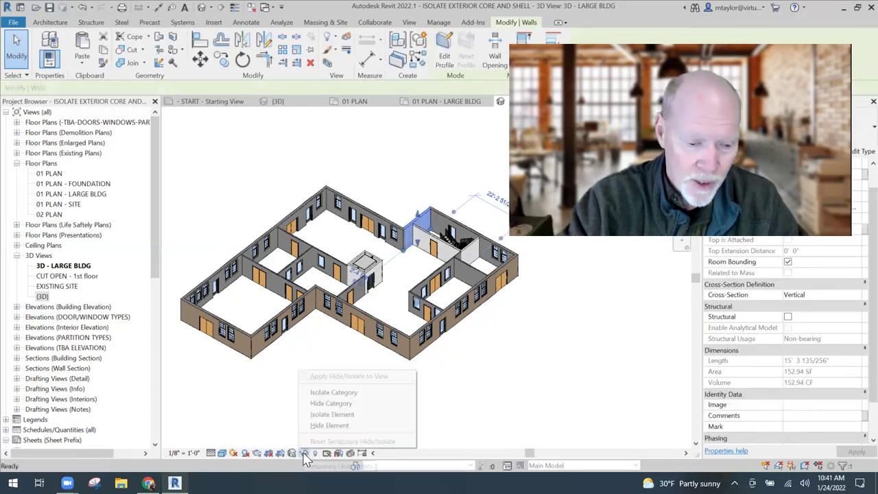
left_click(354, 394)
left_click(374, 373)
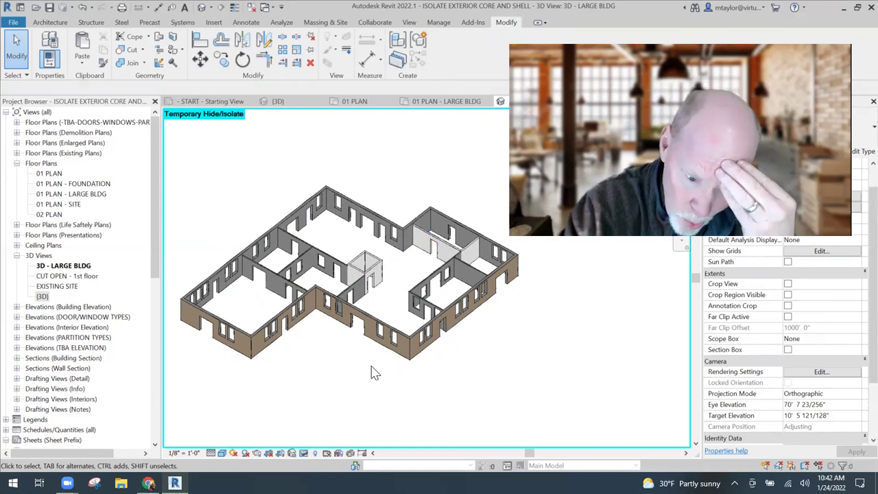
left_click(303, 454)
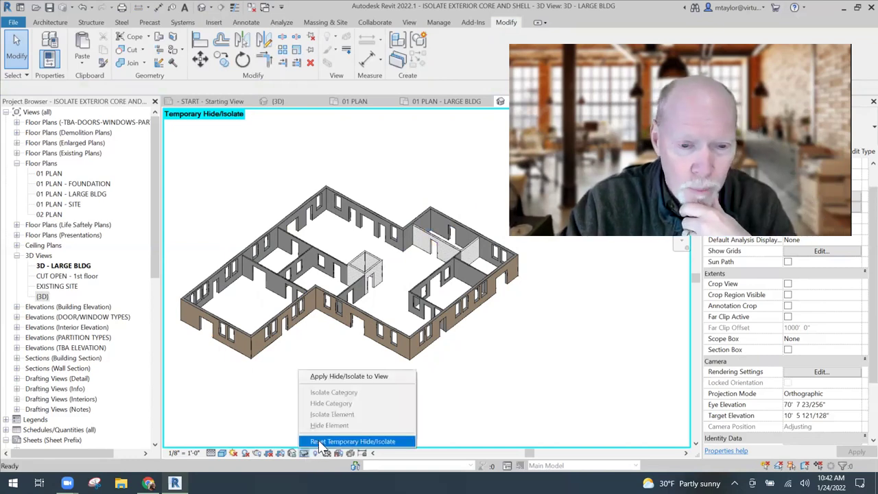
left_click(320, 443)
left_click(507, 286)
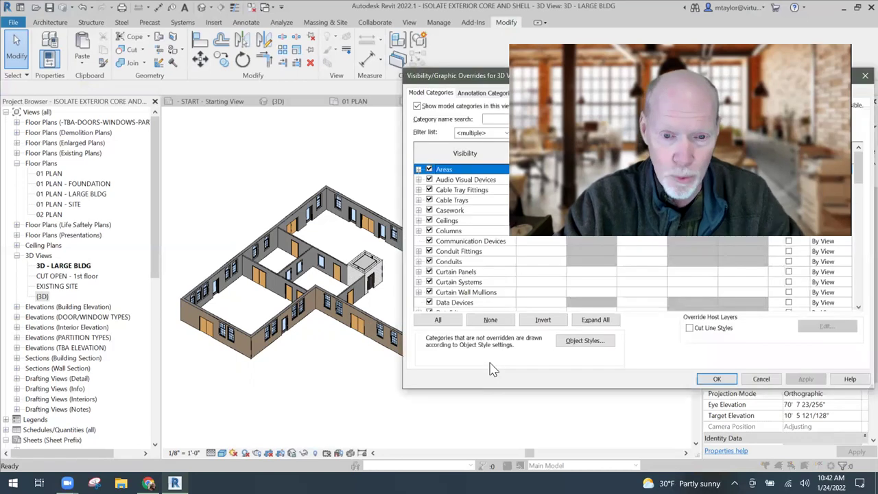
Open Visibility/Graphic Overrides with VG and show the 3D view's Filters page.
key("v")
key("g")
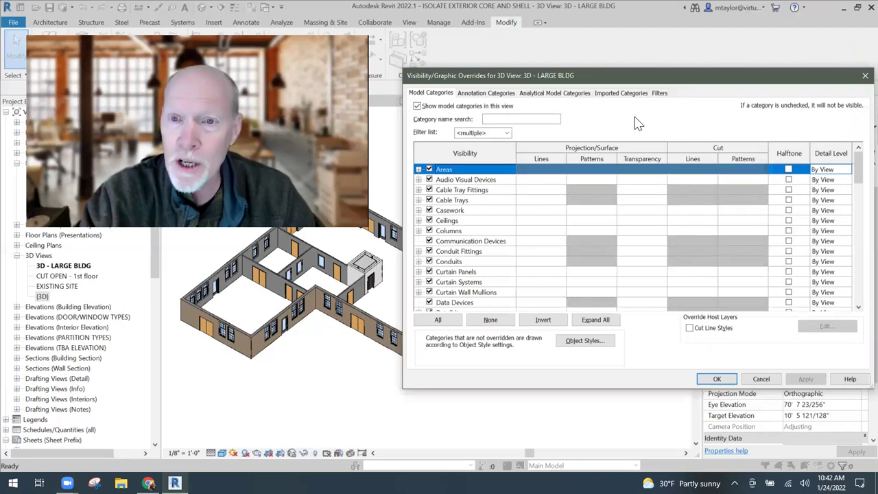
left_click(659, 94)
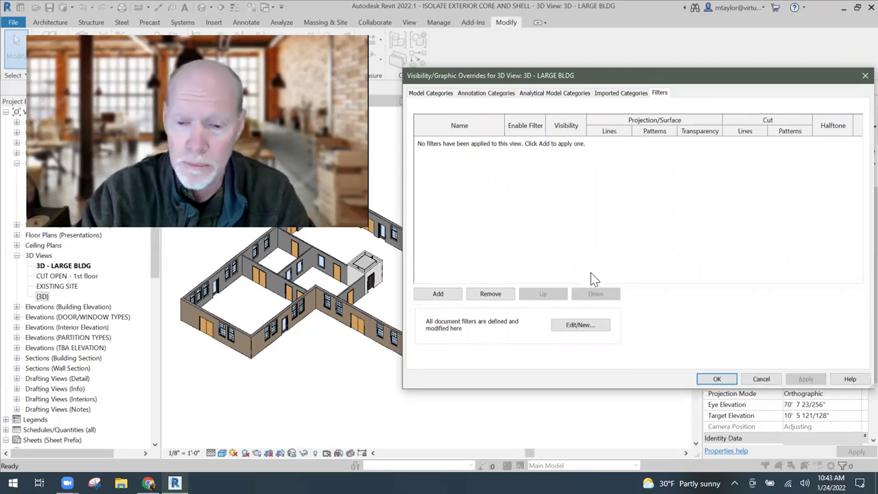
Create a new rule-based filter named INTERIOR WALLS in the filter editor.
left_click(580, 326)
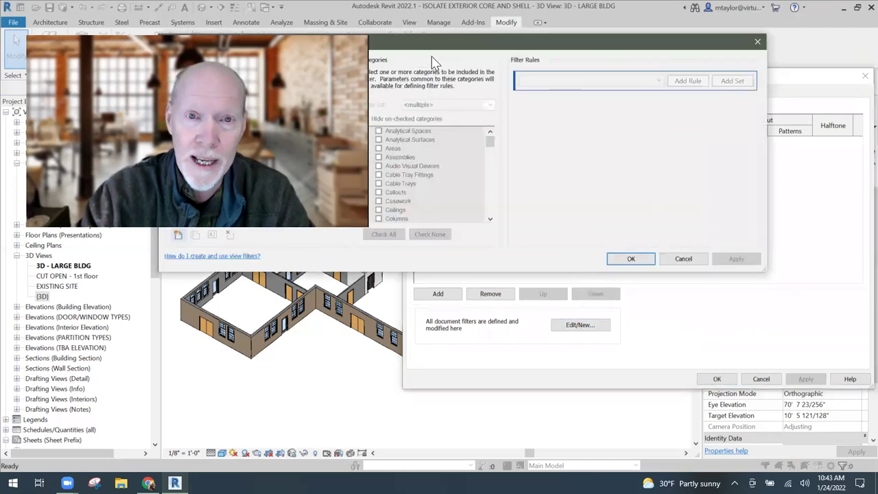
left_click_drag(434, 43, 677, 59)
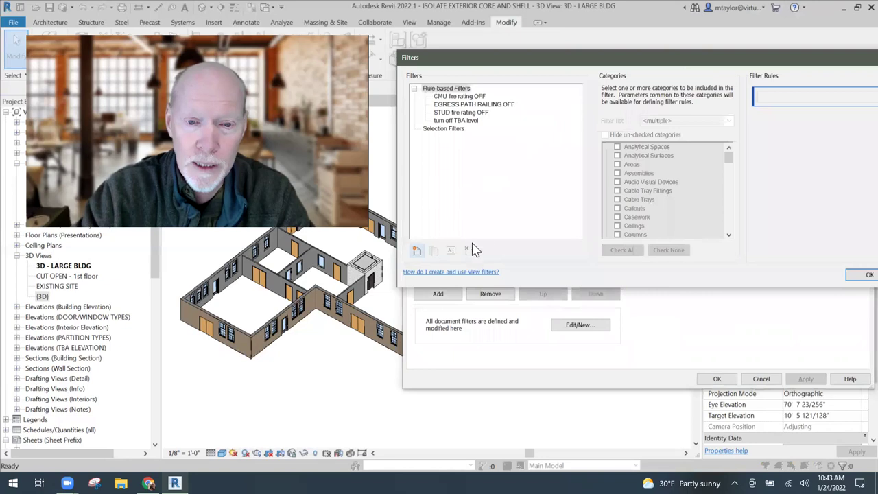
left_click(417, 251)
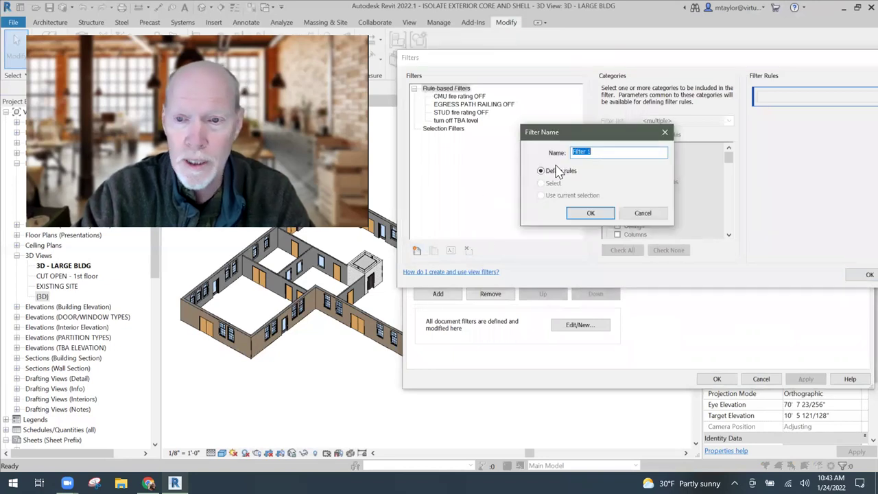
type("Int")
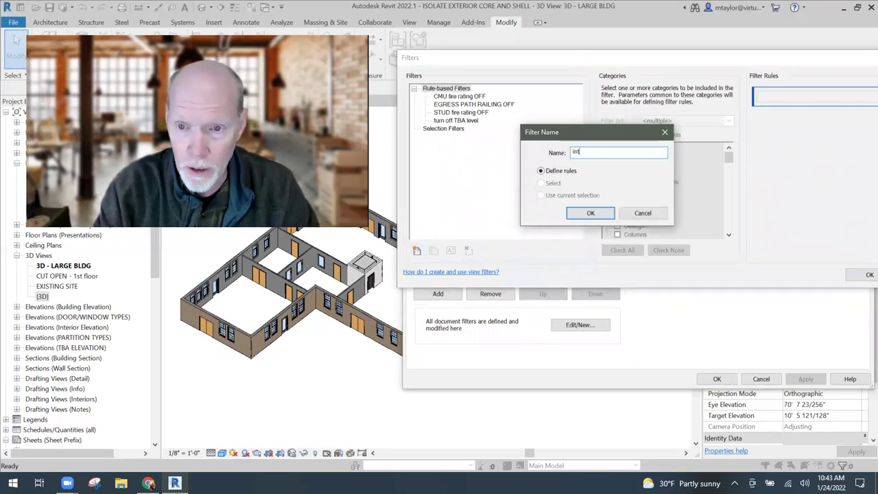
key("BackSpace")
key("BackSpace")
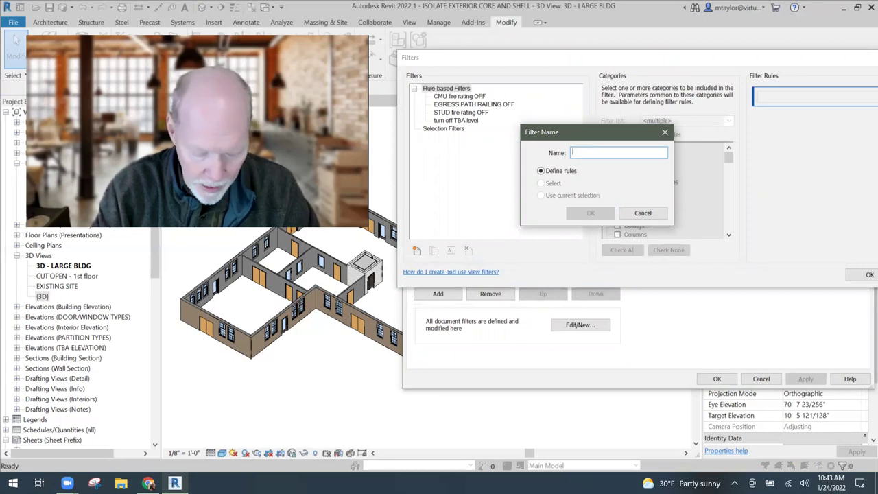
type("INTEERI")
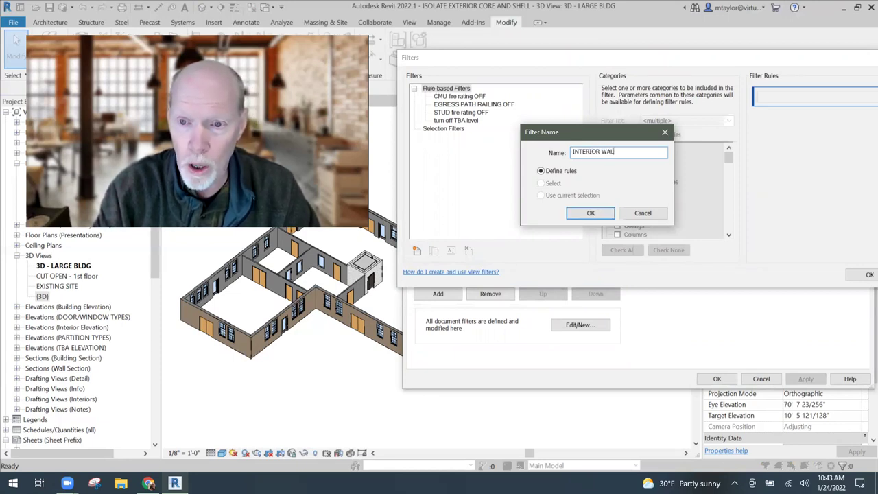
type("OR WALLS")
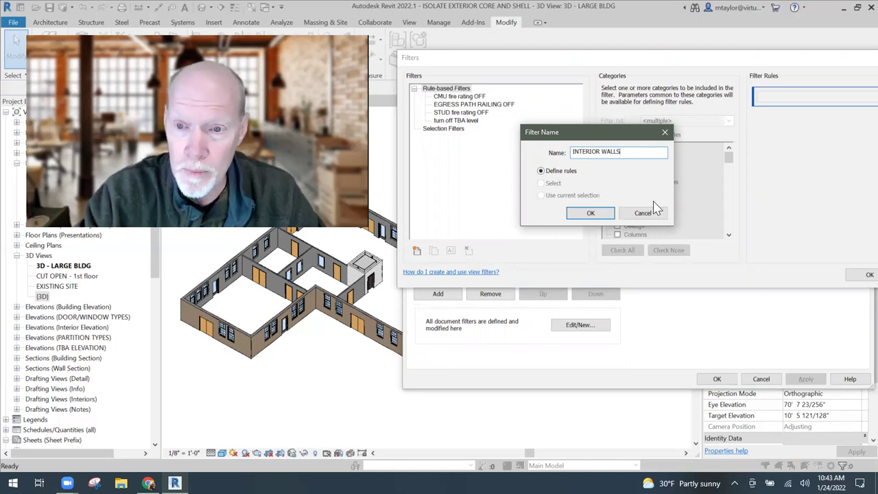
left_click(590, 212)
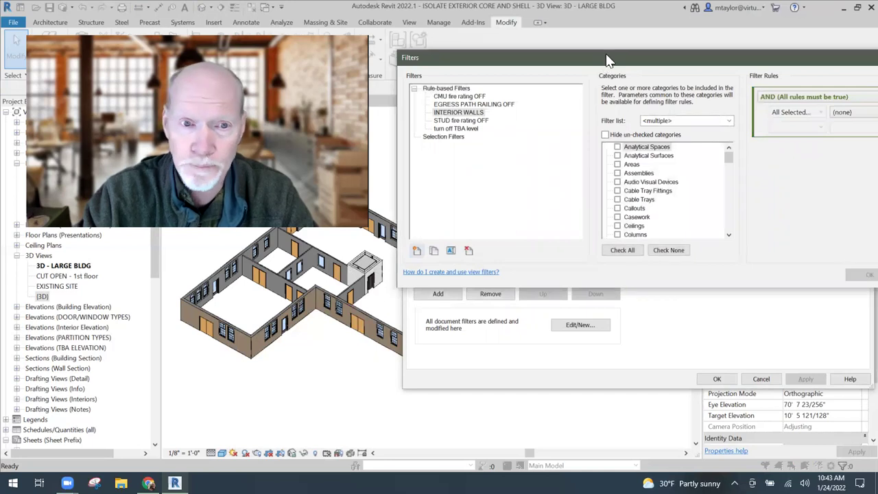
Set the INTERIOR WALLS filter's category to Walls.
left_click_drag(606, 60, 449, 70)
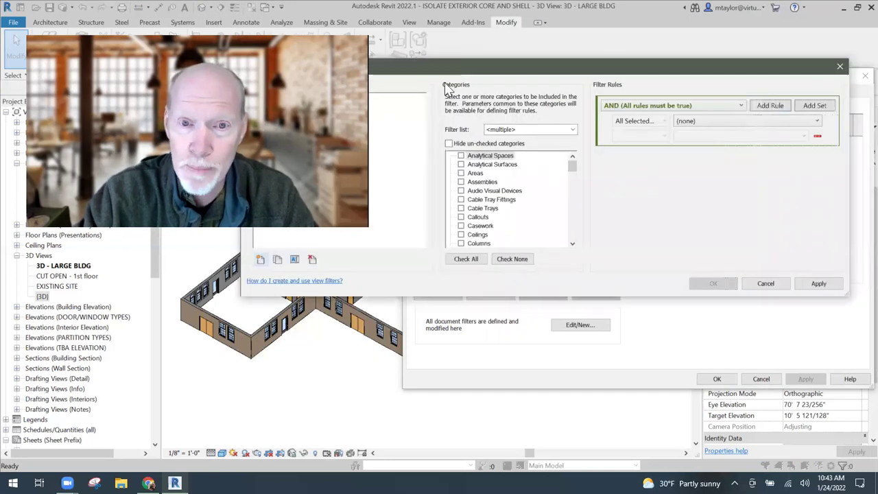
left_click_drag(573, 167, 541, 242)
left_click(461, 226)
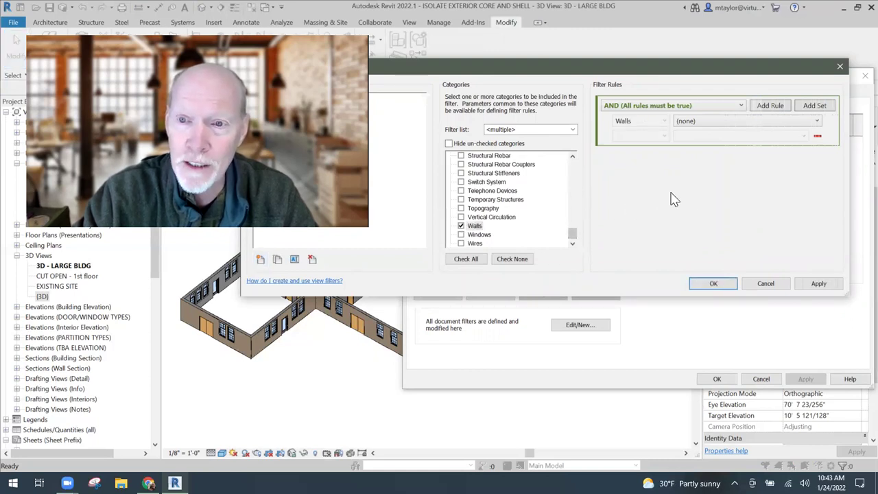
left_click_drag(634, 66, 545, 68)
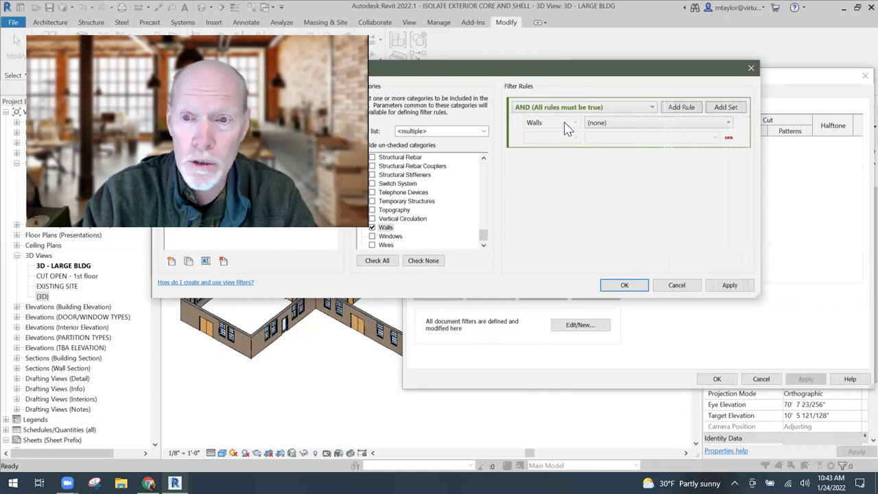
Add the rule Type Name contains INTERIOR and save the filter.
left_click(599, 123)
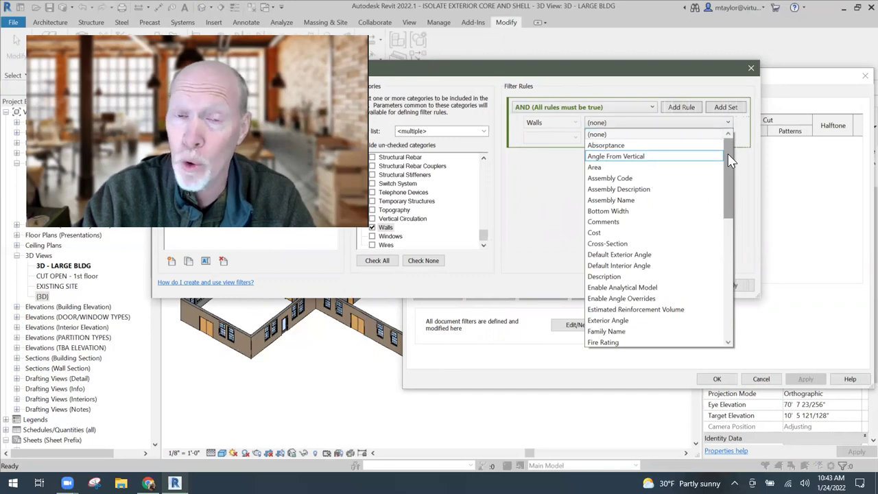
left_click_drag(731, 160, 732, 302)
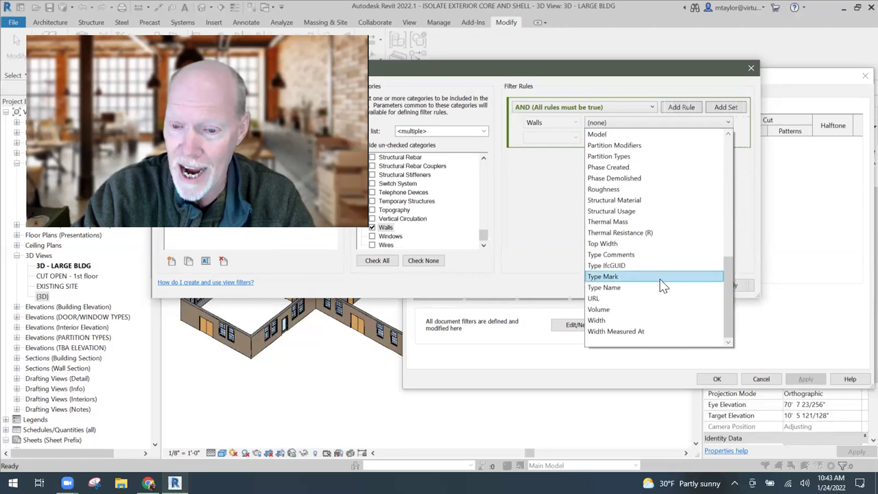
left_click(620, 292)
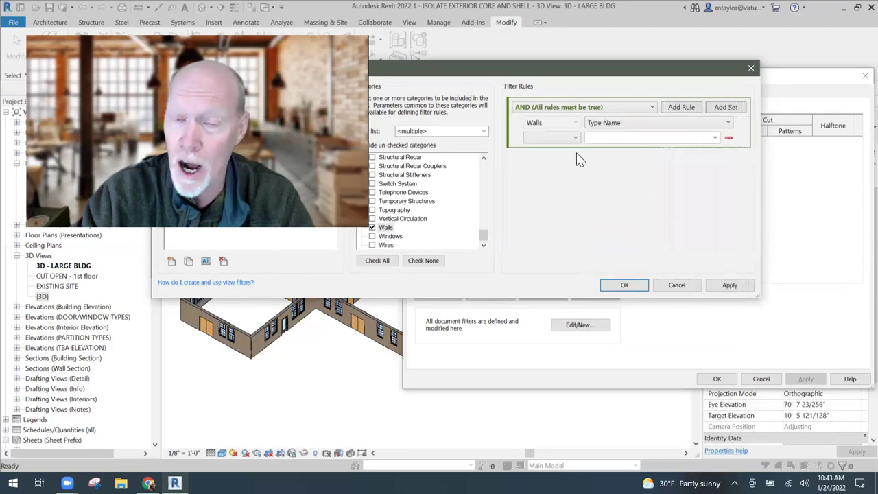
left_click(575, 139)
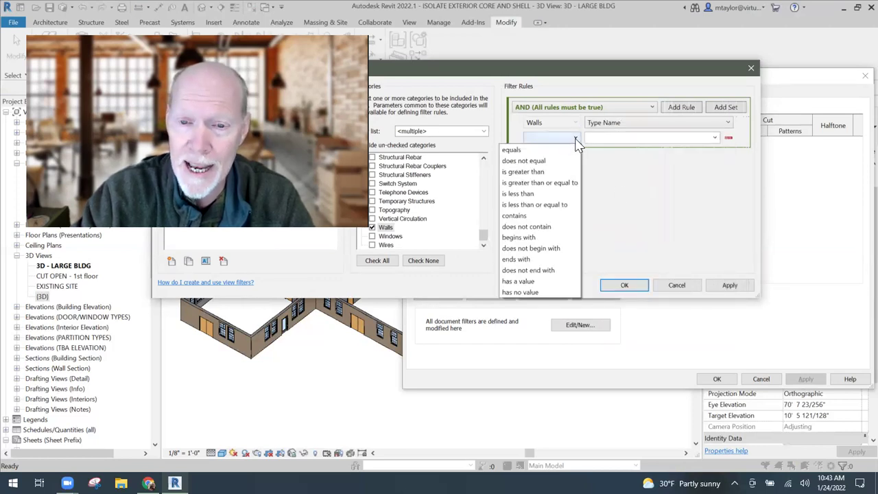
left_click(532, 215)
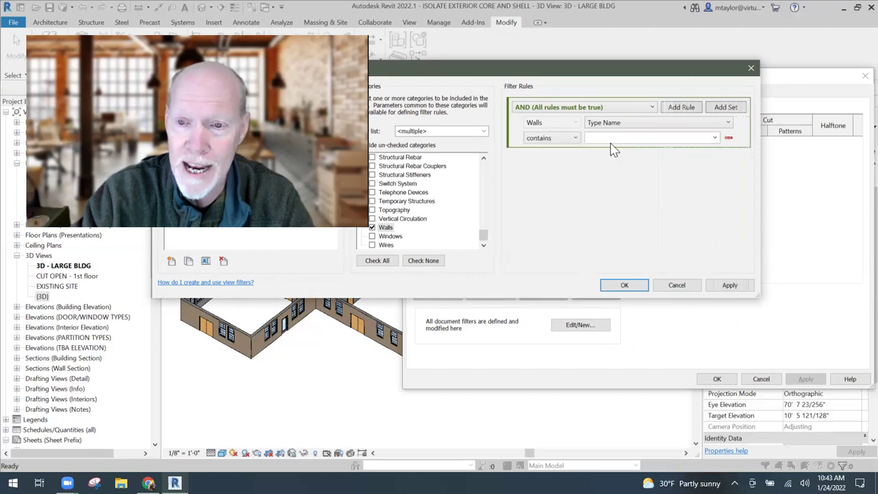
left_click(602, 137)
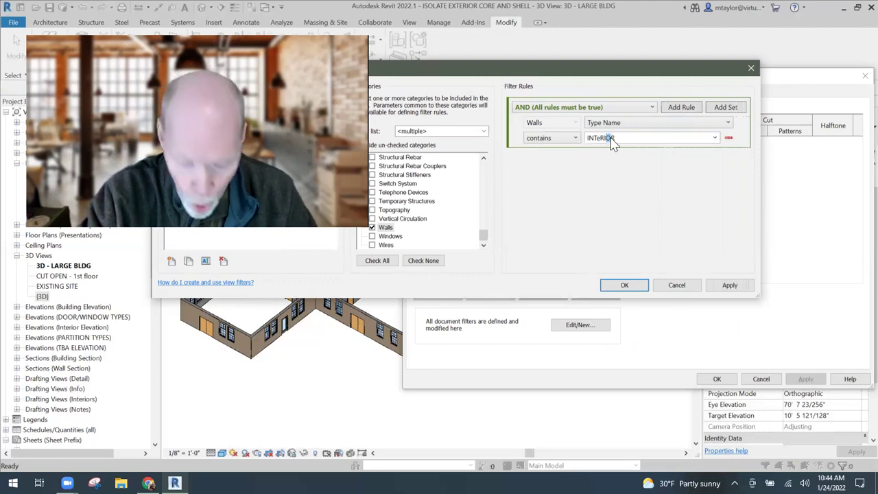
type("o")
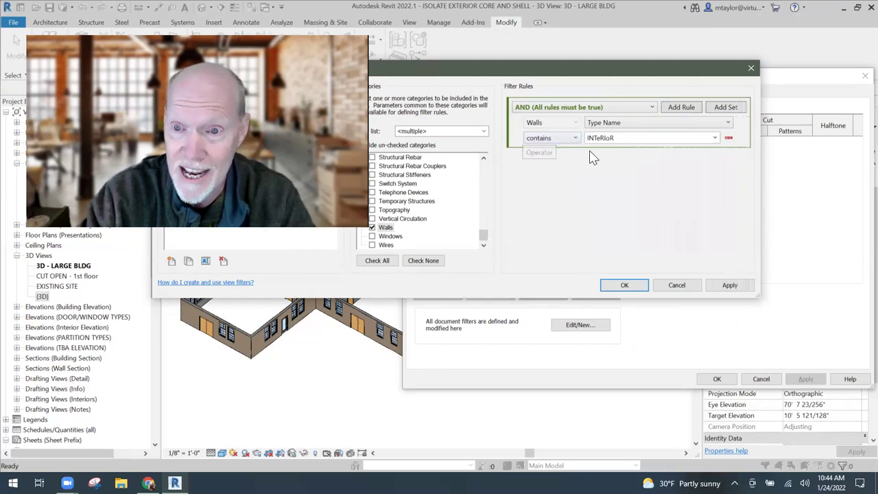
left_click(625, 285)
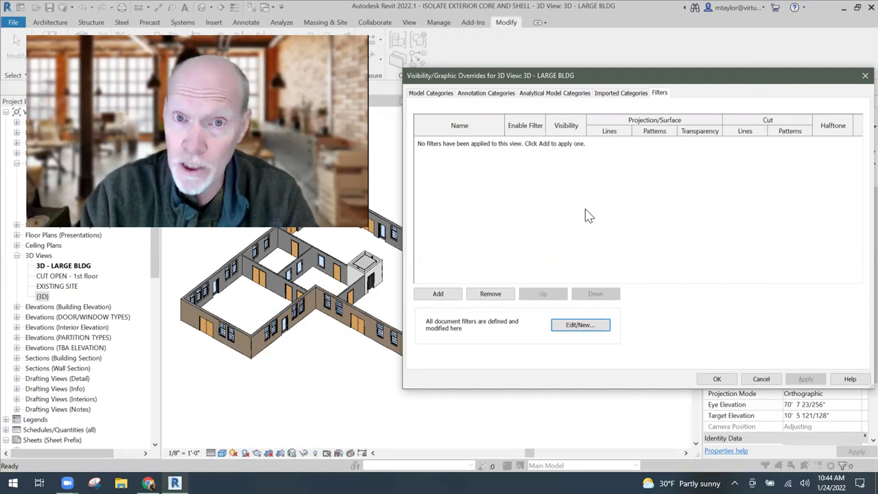
Add the INTERIOR WALLS filter to the 3D - LARGE BLDG view.
left_click(439, 294)
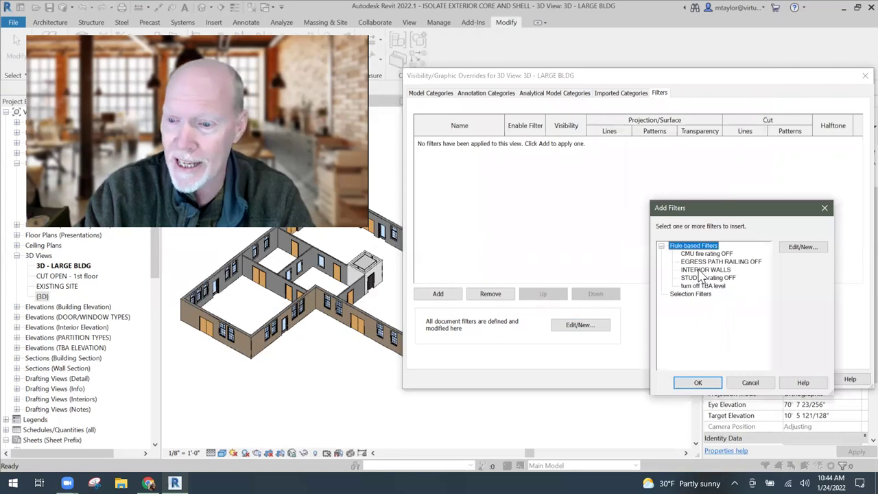
left_click(701, 270)
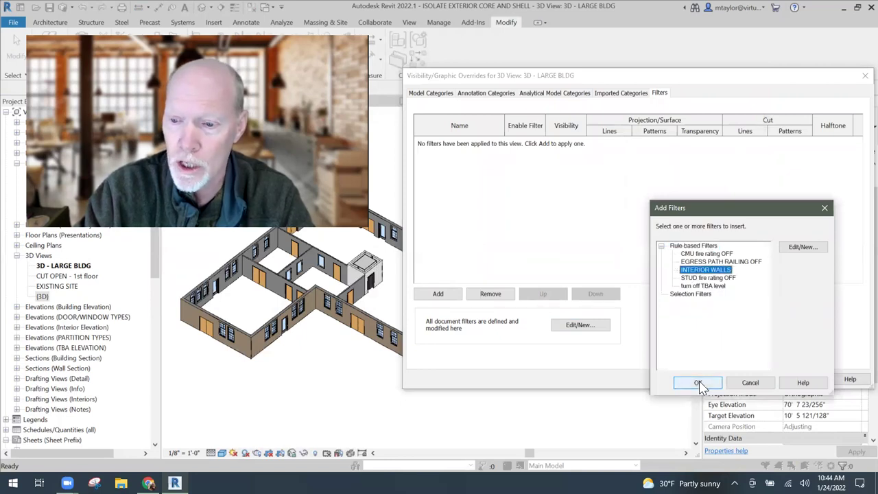
left_click(699, 383)
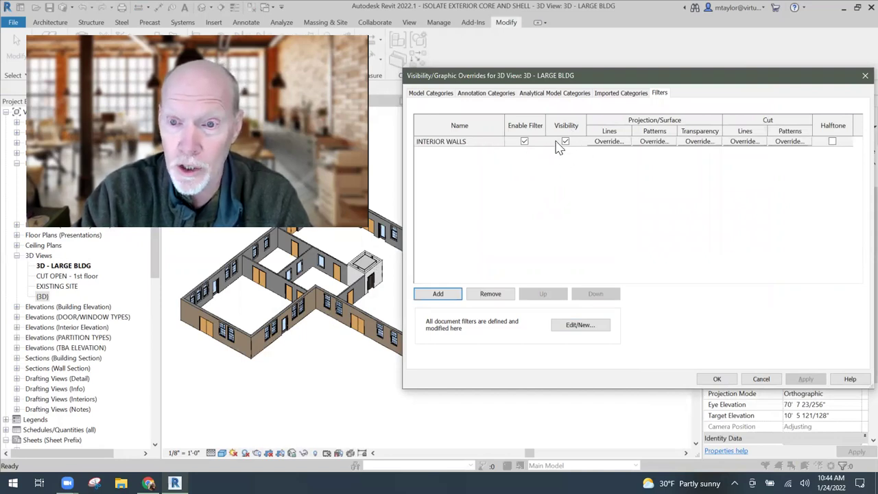
Override the filter's surface pattern with a red solid fill and apply it.
left_click_drag(637, 78, 565, 71)
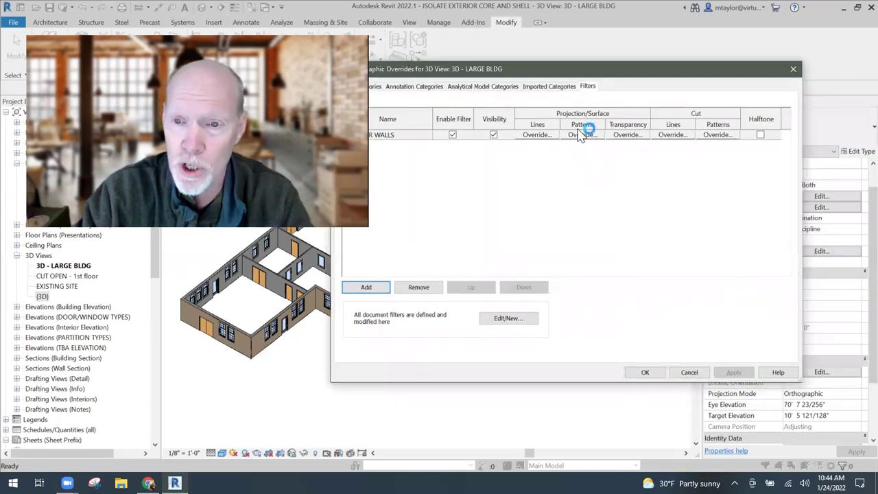
left_click(583, 135)
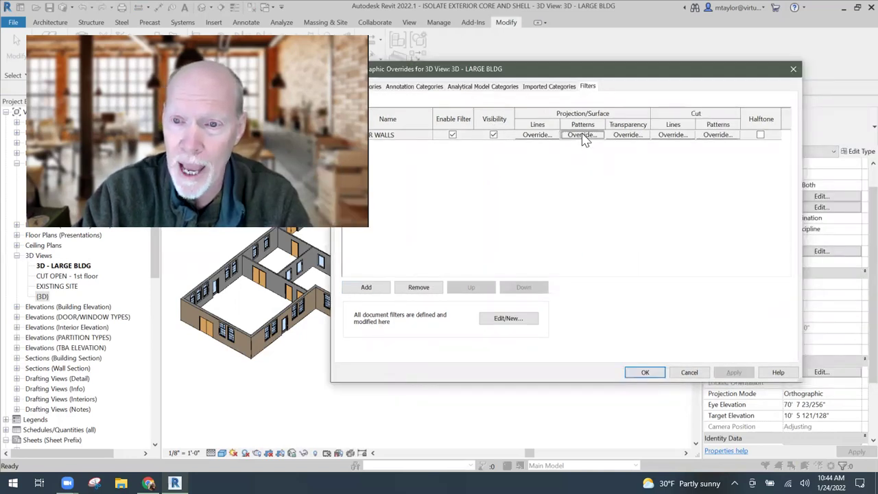
left_click(573, 191)
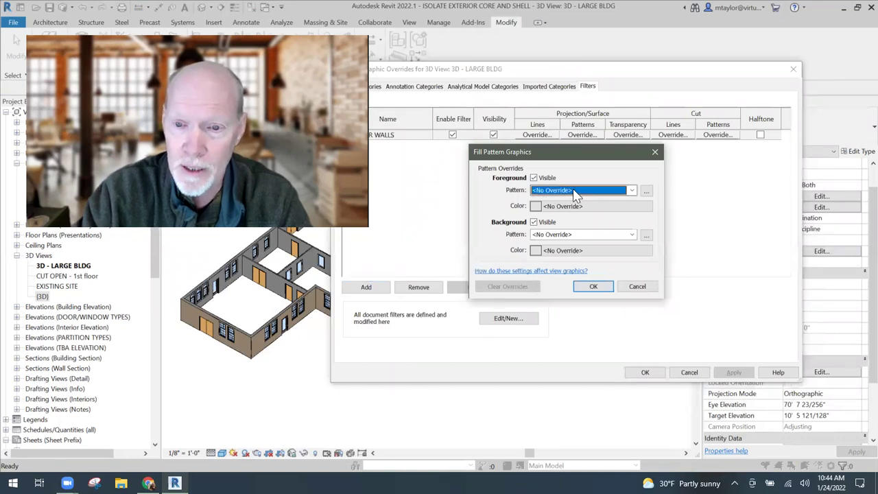
left_click(587, 210)
left_click(569, 206)
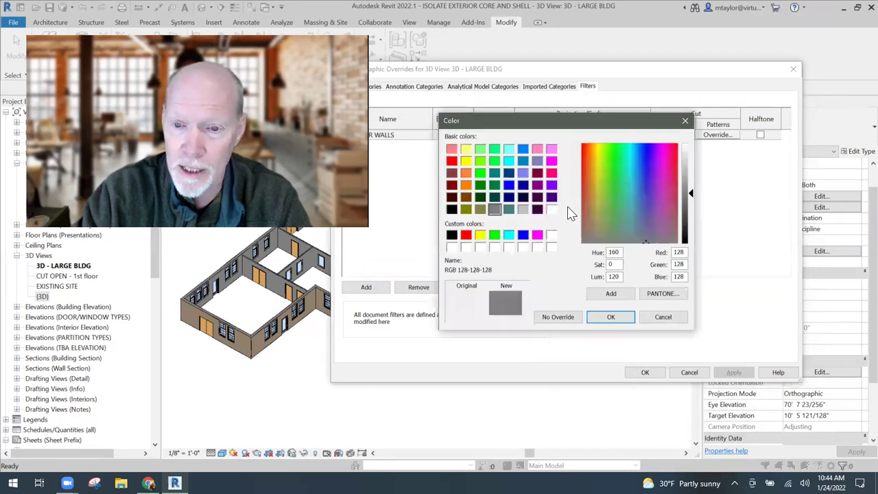
left_click(451, 161)
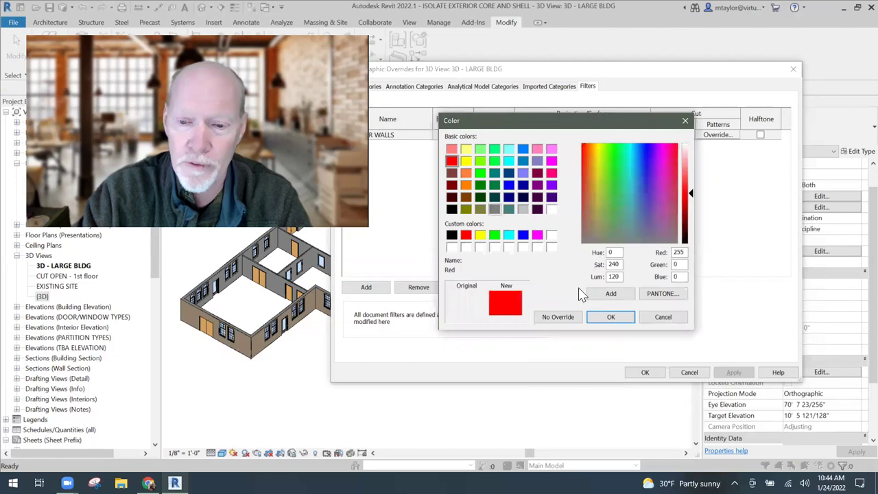
left_click(611, 317)
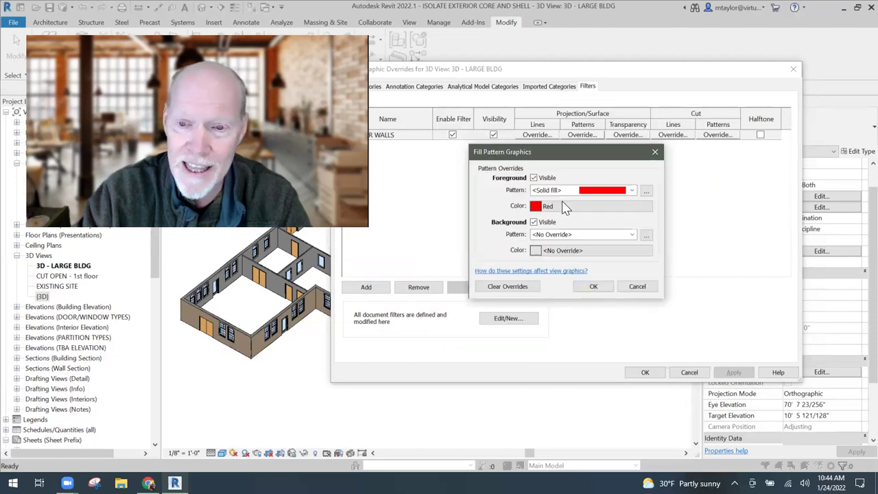
left_click(594, 287)
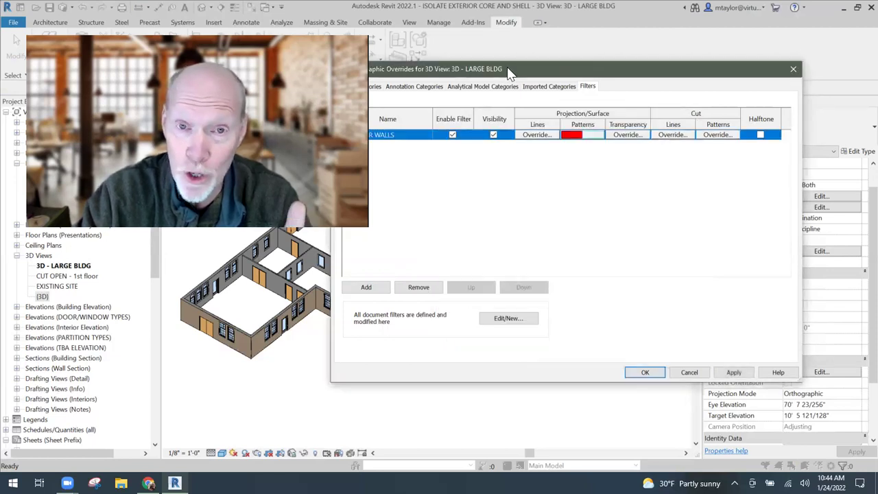
left_click_drag(507, 67, 553, 61)
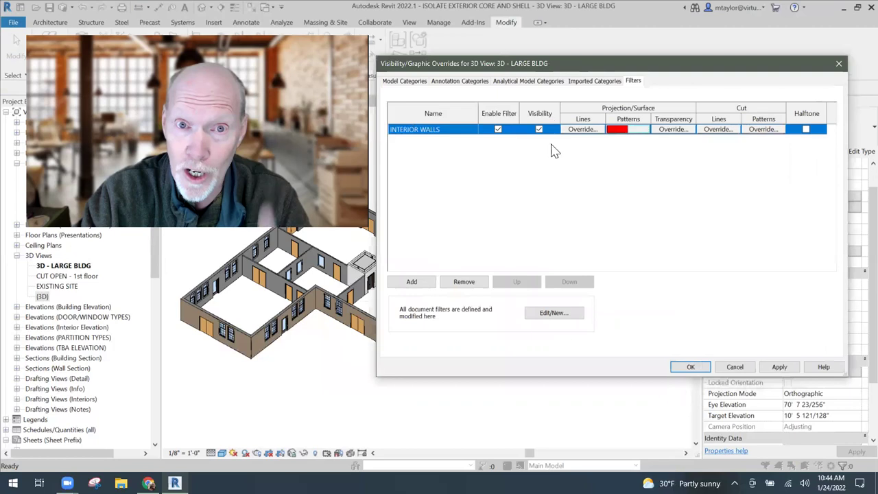
left_click(691, 366)
middle_click_drag(402, 388, 509, 384)
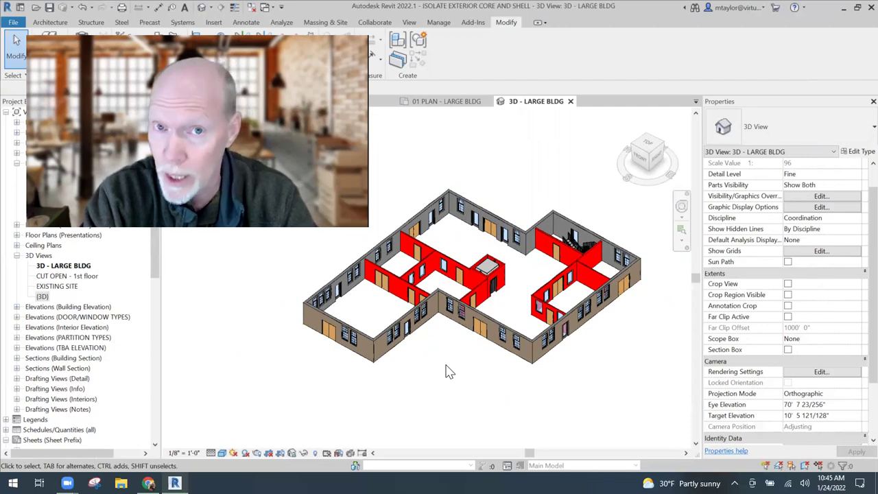
left_click(476, 200)
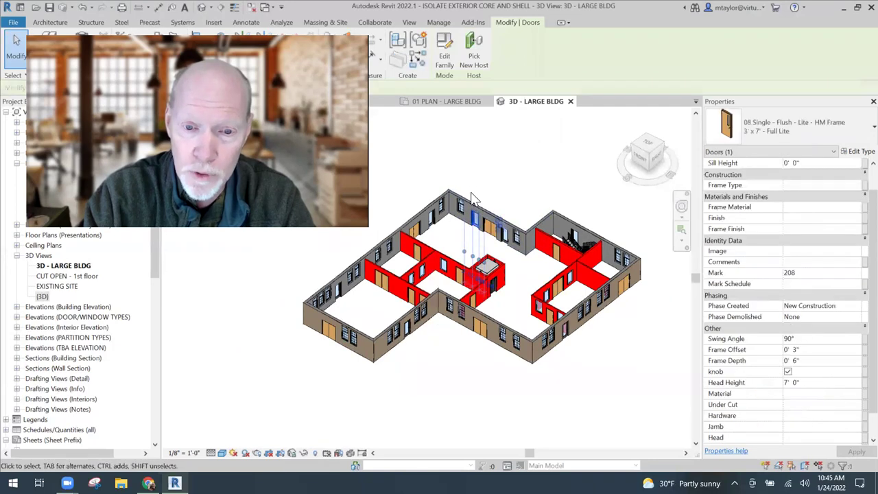
left_click(482, 186)
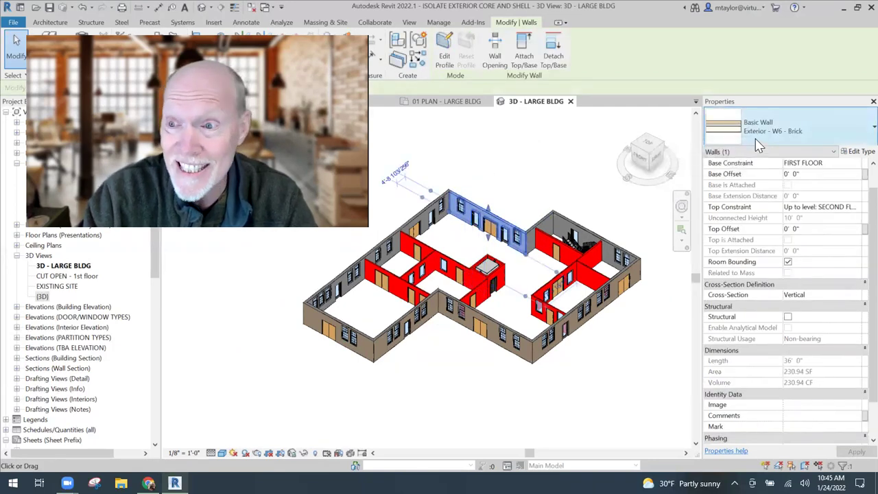
left_click(546, 183)
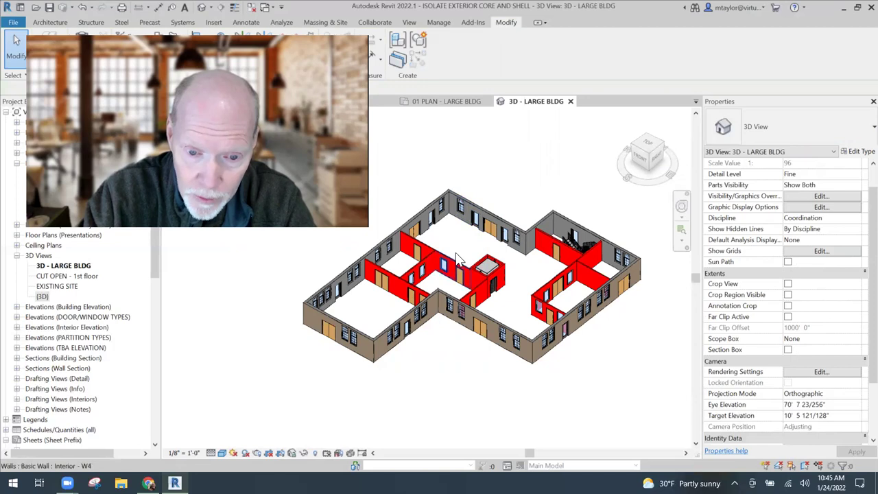
left_click(454, 266)
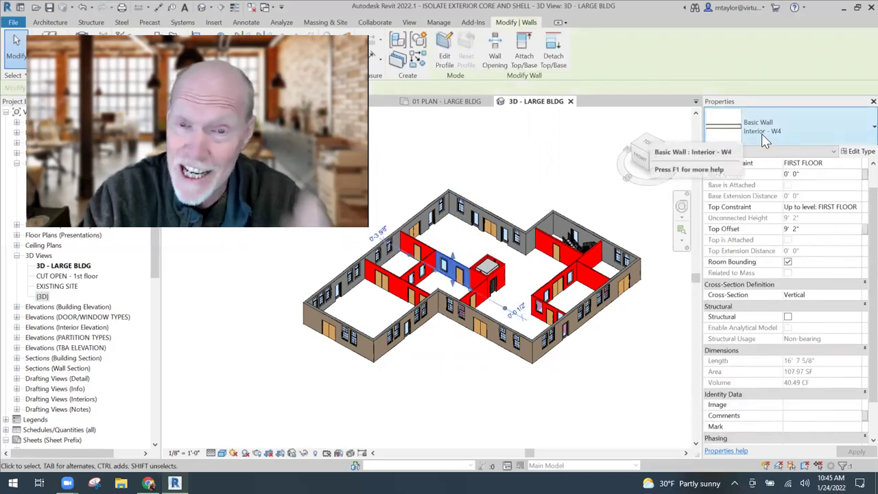
left_click(533, 176)
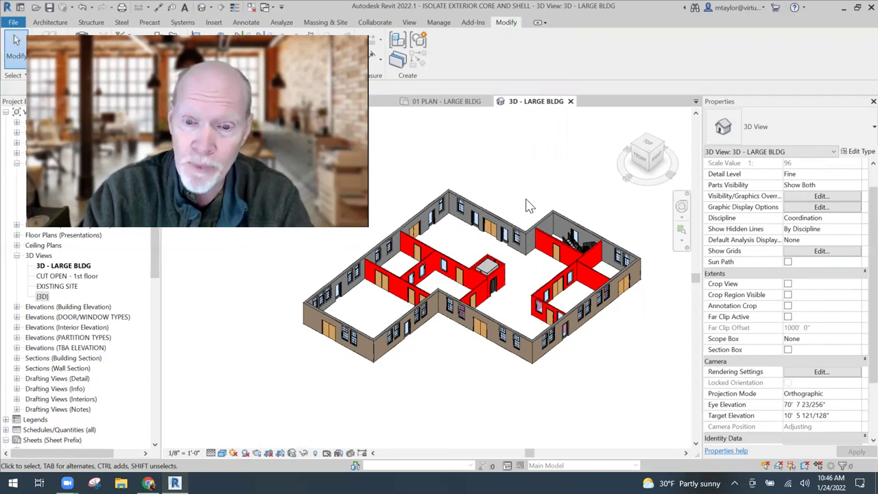
Zoom in on the central core and select an Interior - M8 wall to inspect its properties.
middle_click_drag(523, 204, 507, 160)
scroll(497, 178, "up", 2)
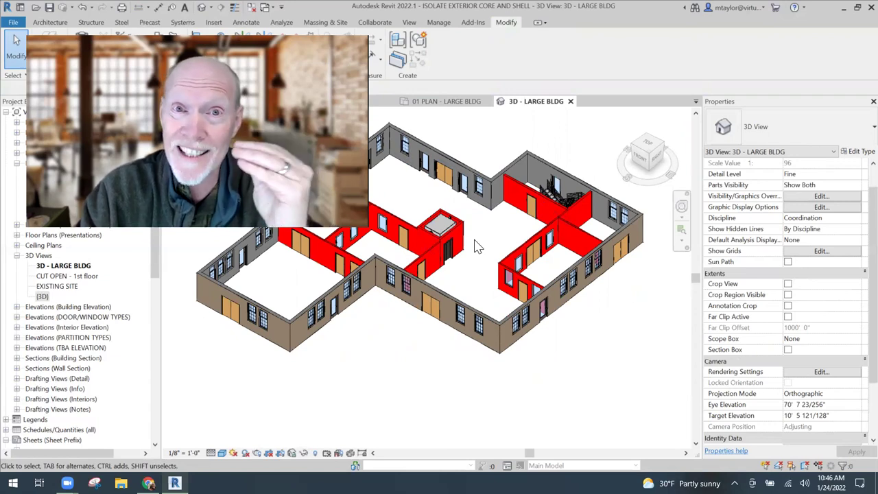
scroll(472, 233, "up", 6)
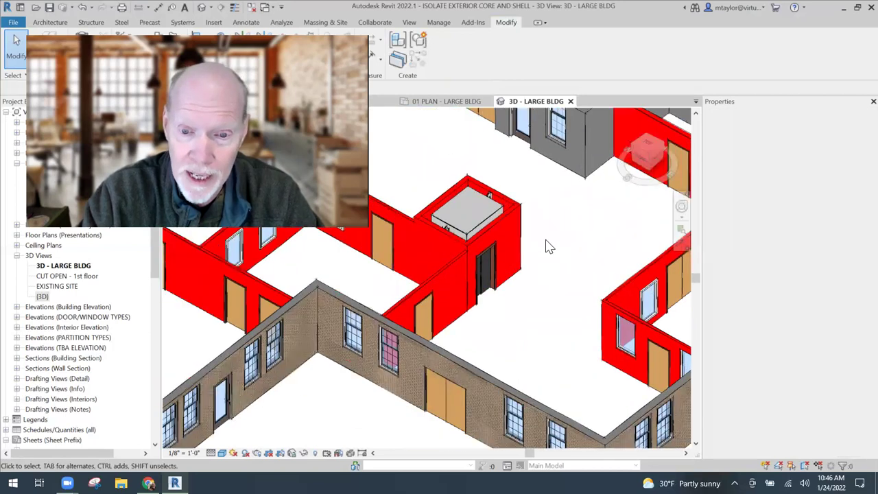
left_click(496, 233)
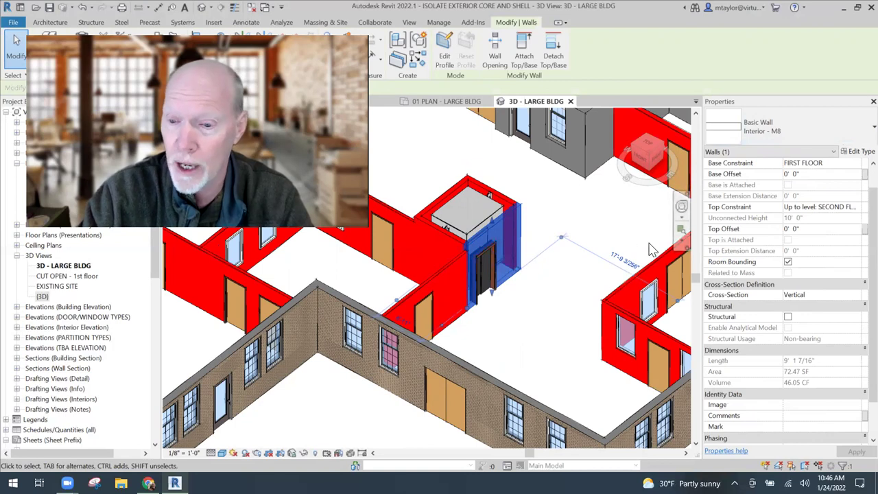
scroll(735, 218, "down", 2)
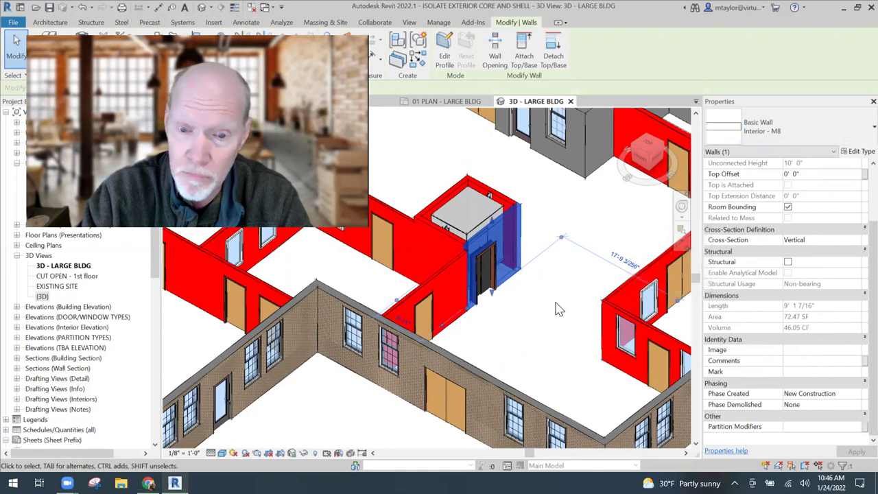
Enter CORE as the Comments of the selected core wall and the core's top wall.
left_click(800, 360)
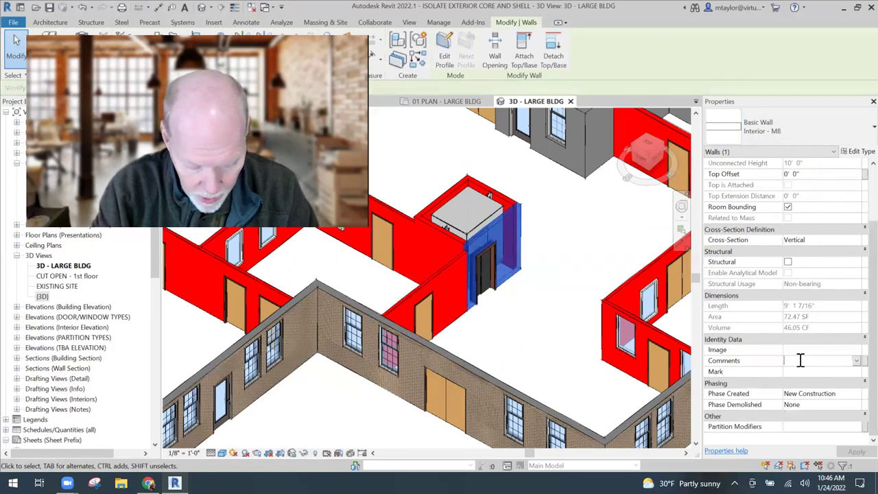
type("CORE")
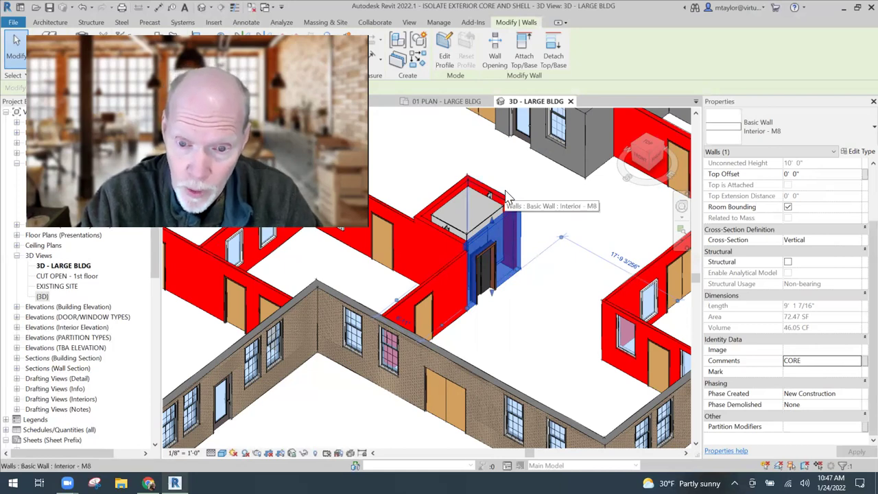
left_click(508, 197)
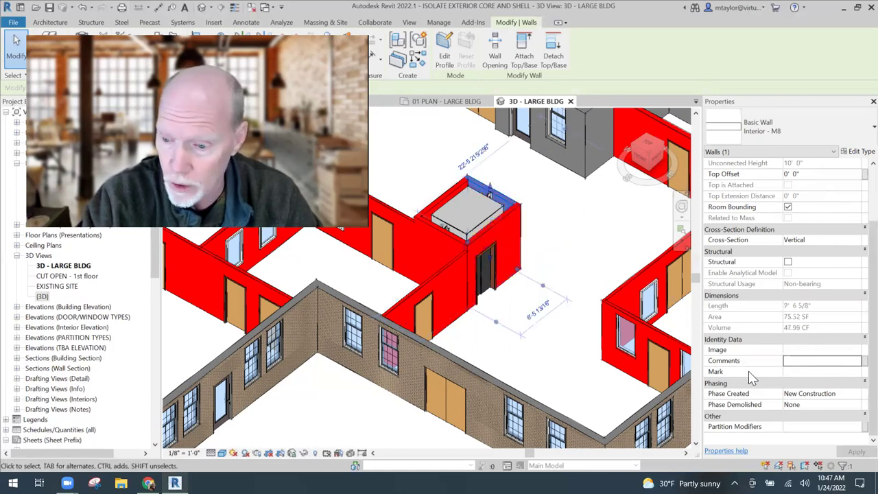
left_click(808, 364)
type("CORE")
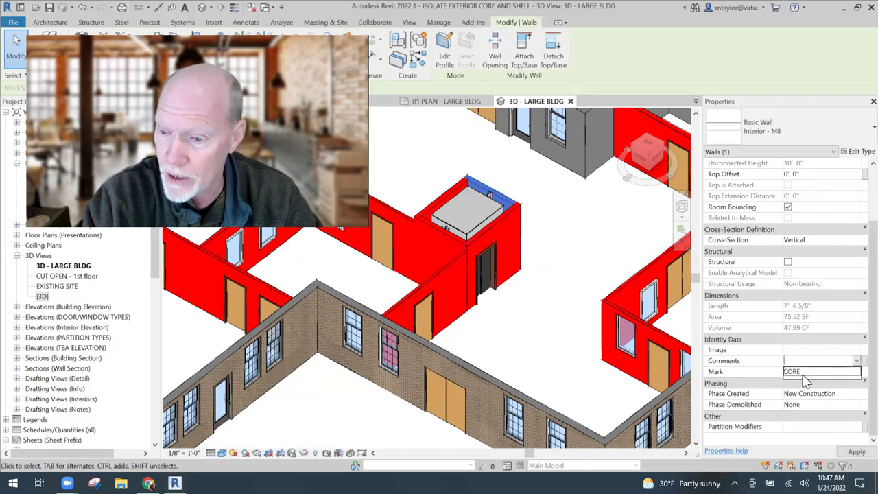
Set Comments to CORE on the core's left and front-left walls, then deselect.
left_click(441, 202)
left_click(820, 361)
left_click(857, 362)
left_click(810, 371)
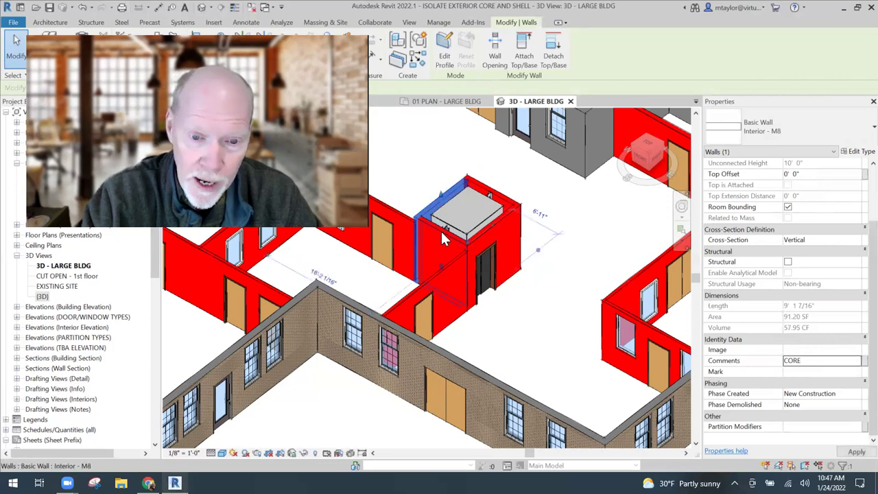
left_click(442, 238)
left_click(851, 364)
left_click(856, 362)
left_click(809, 371)
left_click(595, 235)
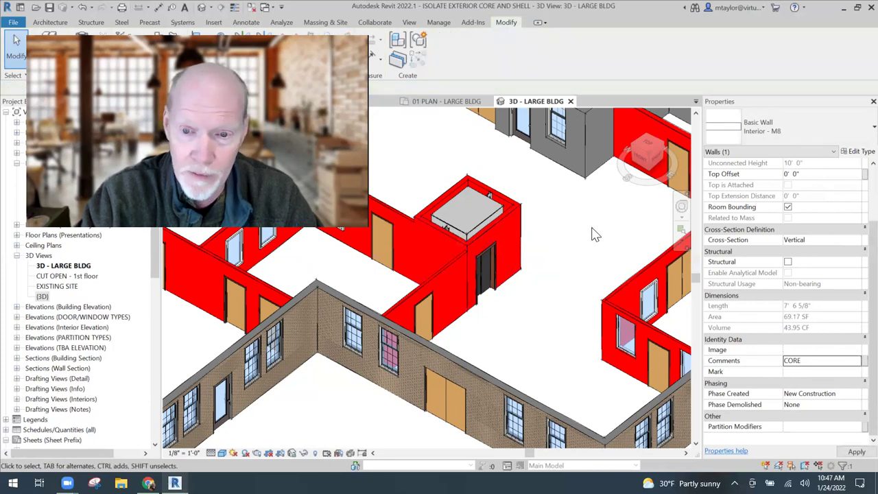
middle_click_drag(553, 239, 424, 285)
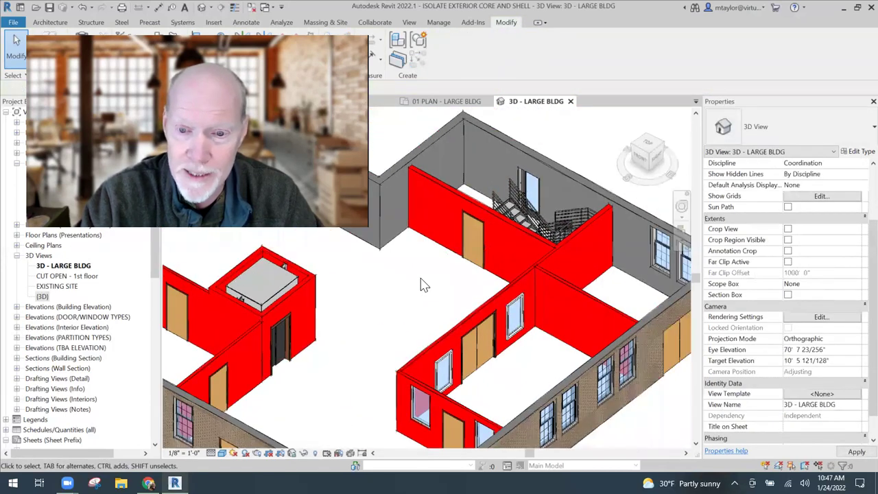
Set Comments to CORE on the two core walls beside the stairs, then deselect.
left_click(437, 180)
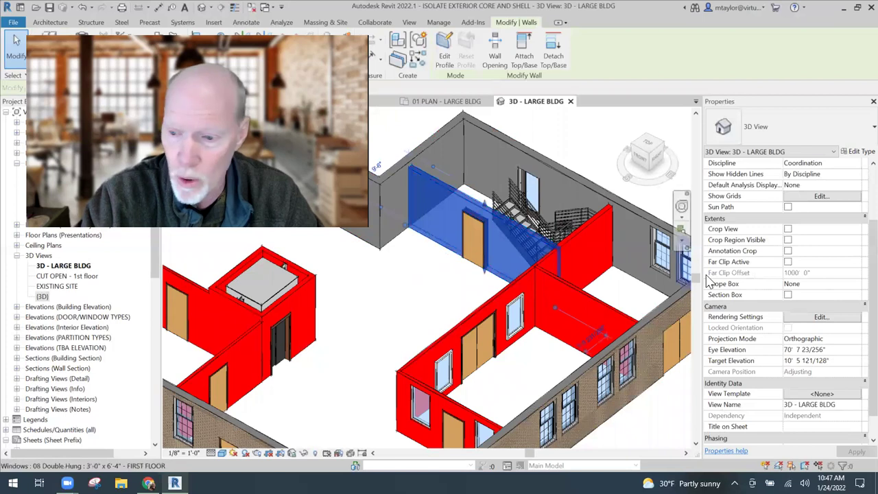
left_click(823, 362)
type("CORE")
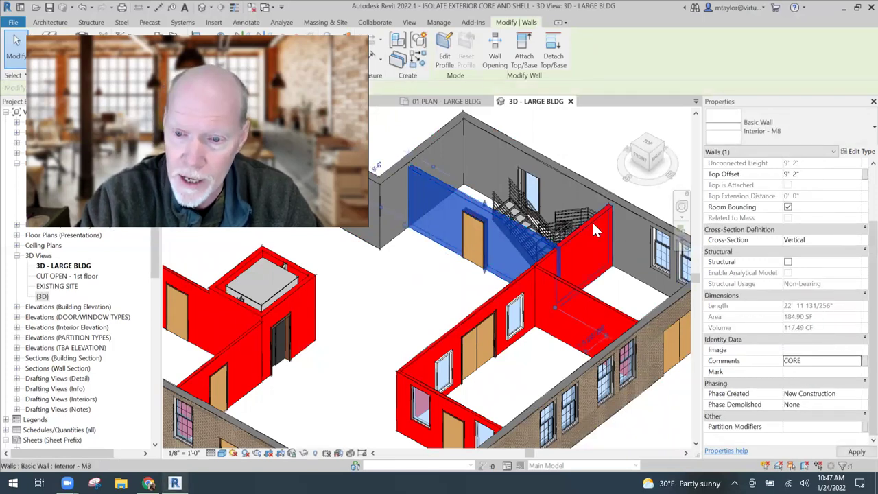
left_click(593, 220)
left_click(850, 360)
left_click(856, 361)
left_click(817, 374)
left_click(405, 300)
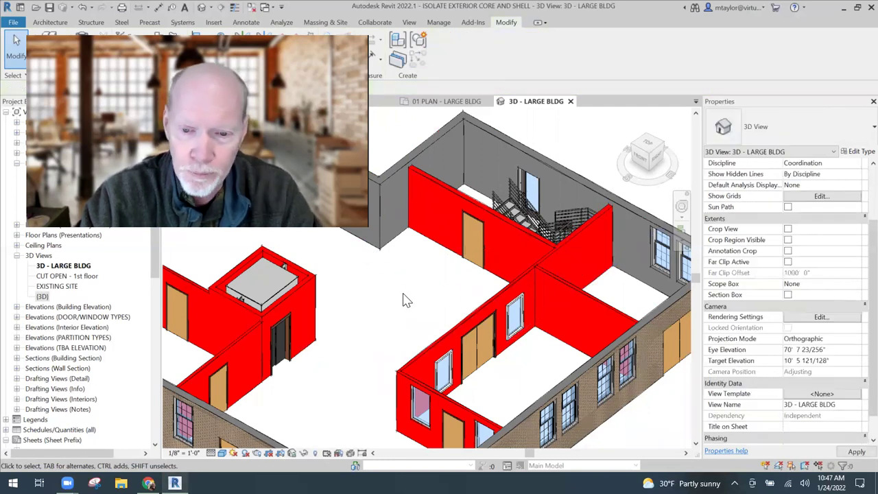
scroll(404, 300, "down", 3)
scroll(508, 288, "up", 2)
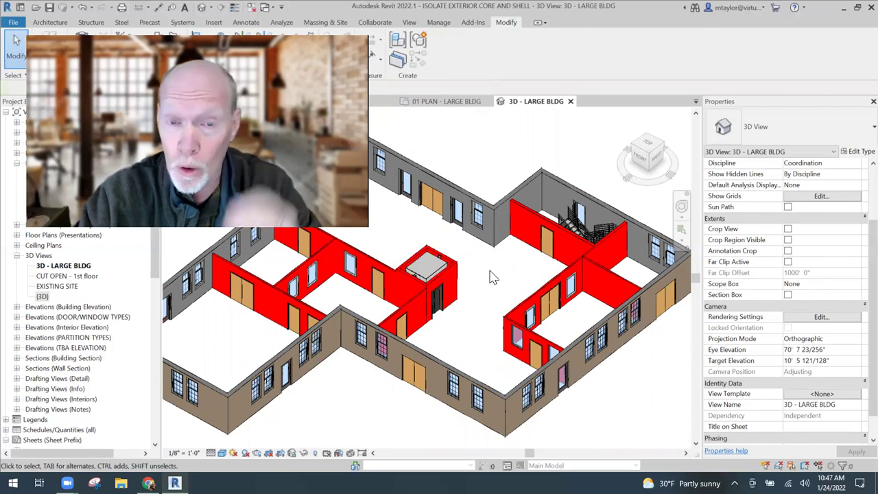
Reopen the filter editor from VG, select INTERIOR WALLS and add a second rule.
key("v")
key("v")
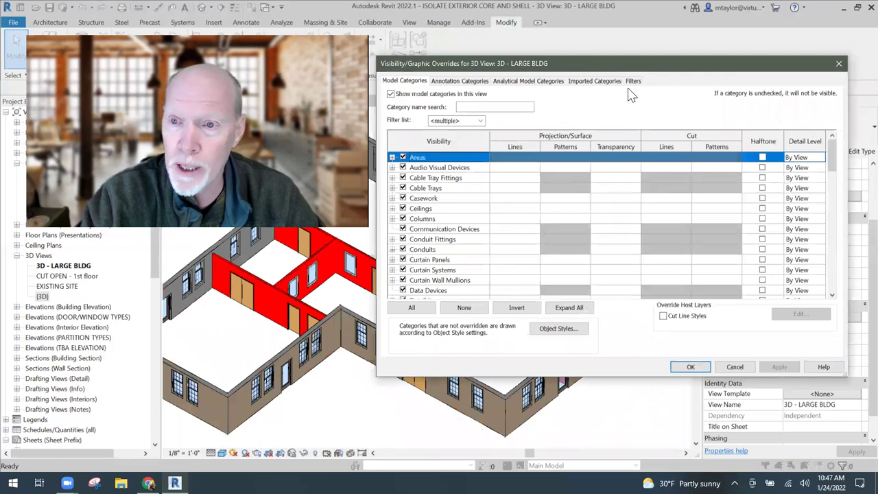
left_click(632, 81)
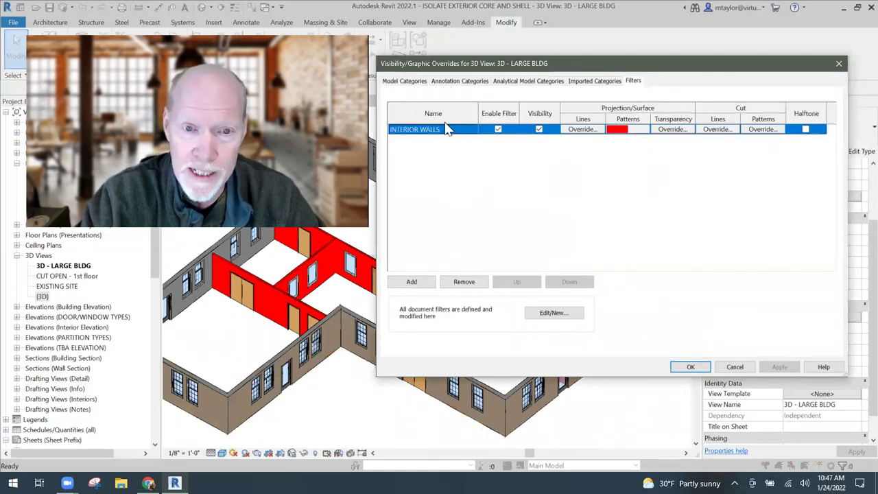
left_click(552, 314)
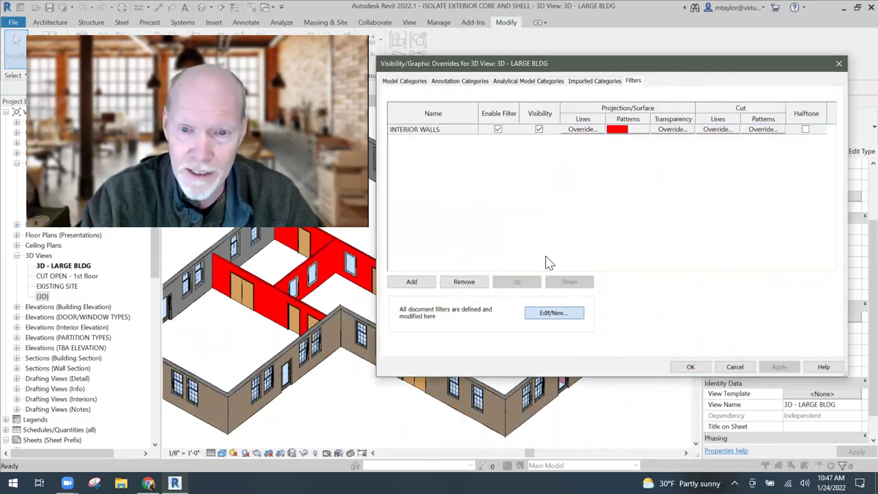
left_click_drag(447, 72, 685, 76)
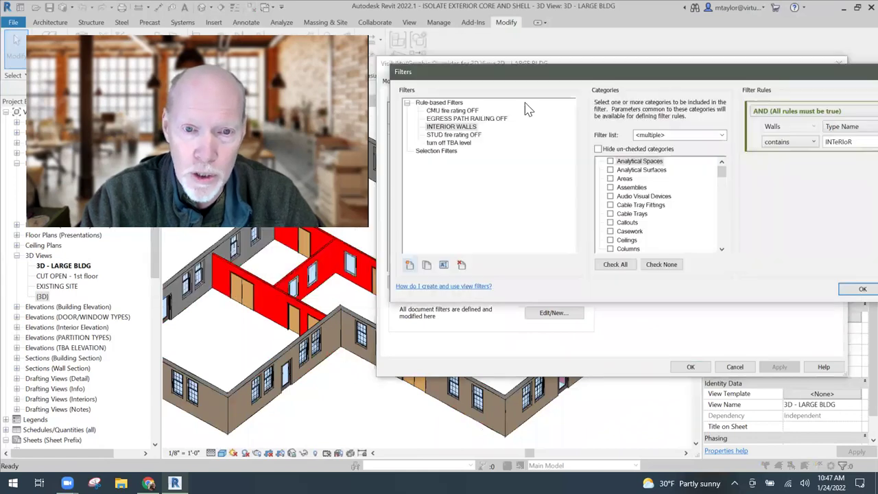
left_click(452, 126)
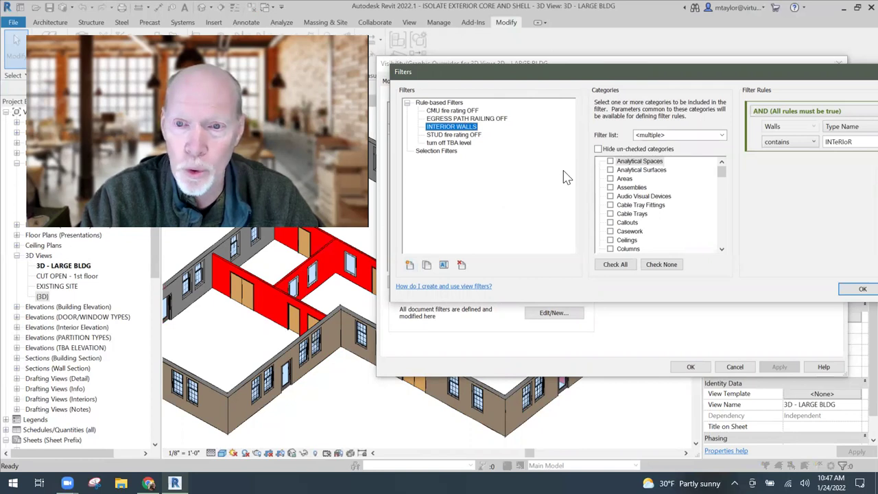
left_click_drag(549, 72, 265, 75)
left_click(631, 115)
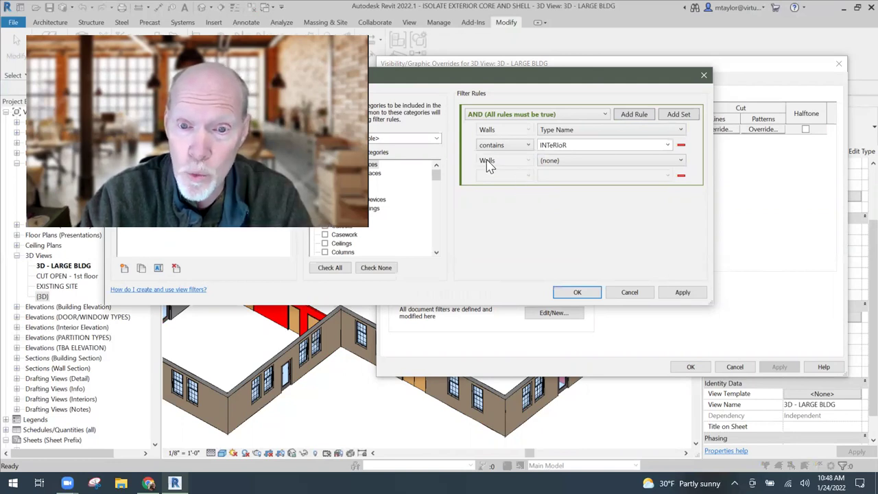
Add the rule Comments does not contain CORE to the INTERIOR WALLS filter.
left_click(557, 162)
left_click(573, 261)
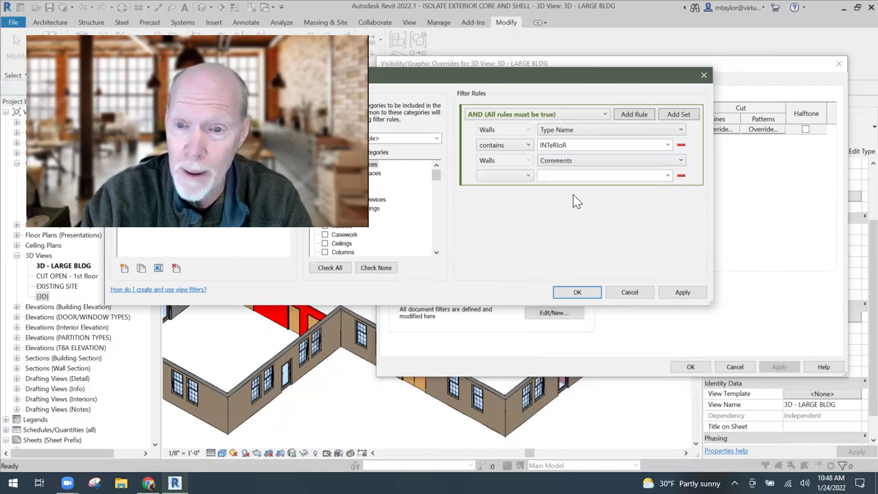
left_click(529, 176)
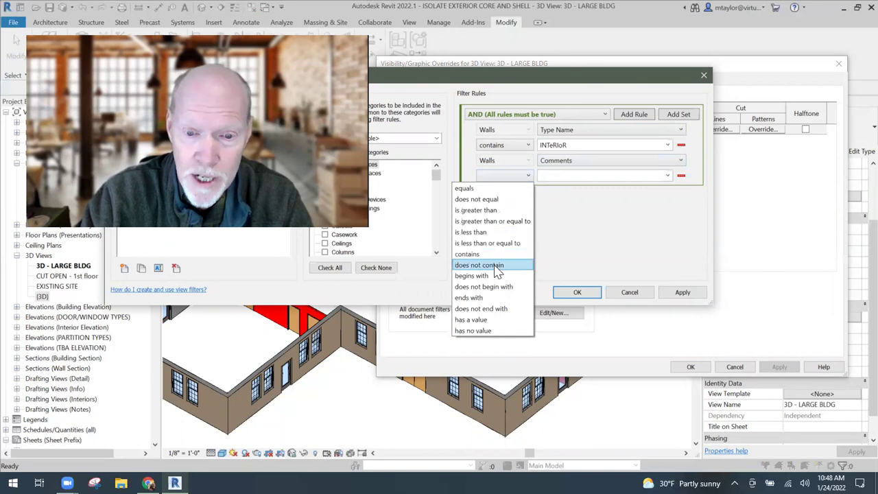
left_click(479, 265)
left_click(562, 176)
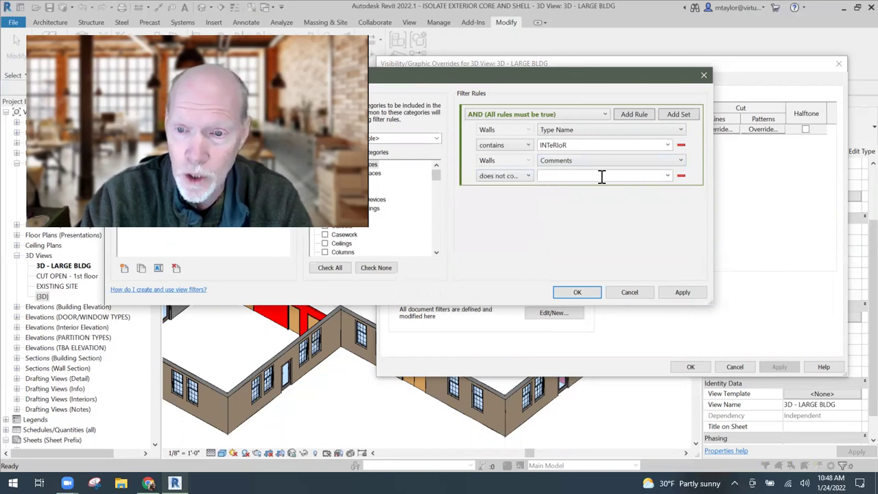
type("CORE")
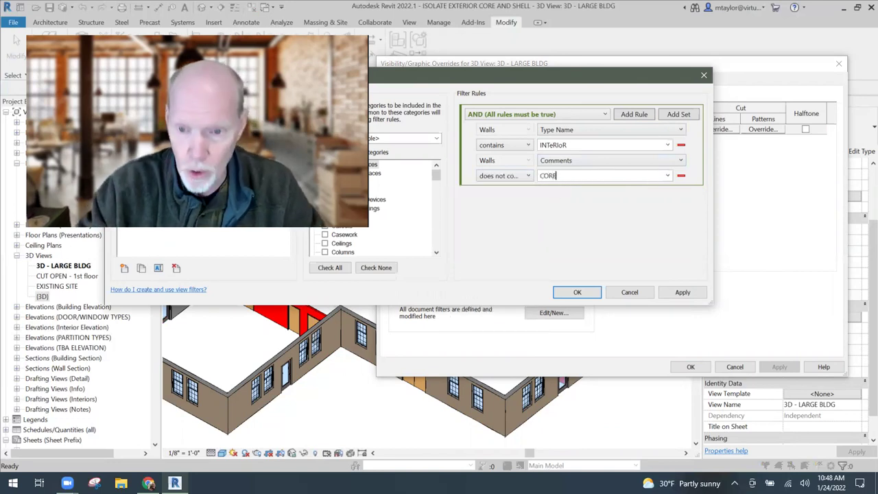
Save the filter rules and apply the overrides to the 3D view.
left_click(580, 294)
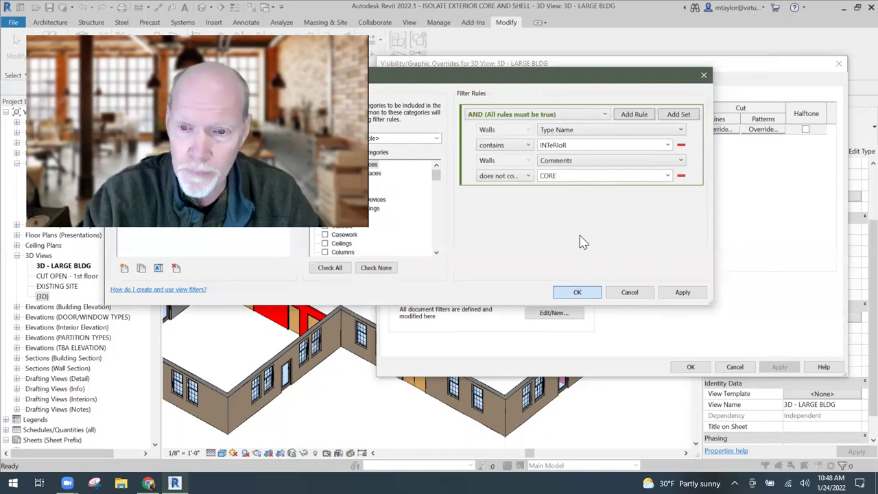
left_click(690, 366)
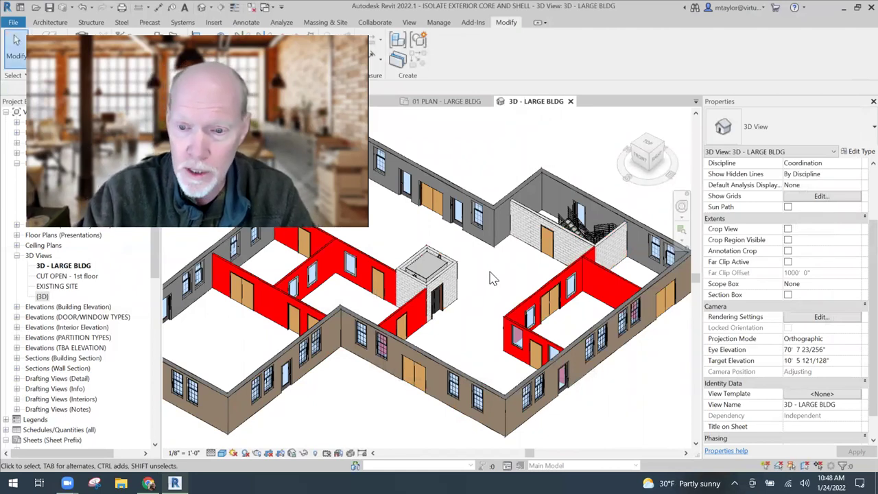
scroll(488, 291, "down", 1)
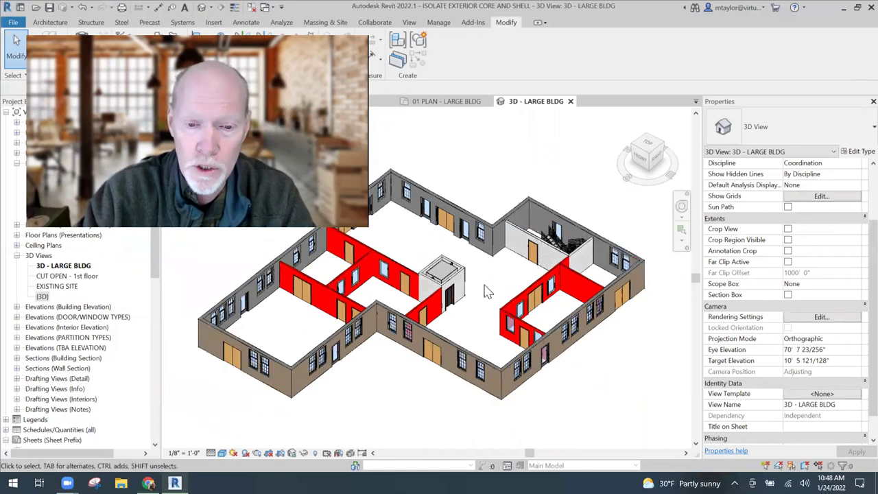
scroll(532, 264, "down", 1)
scroll(555, 264, "down", 1)
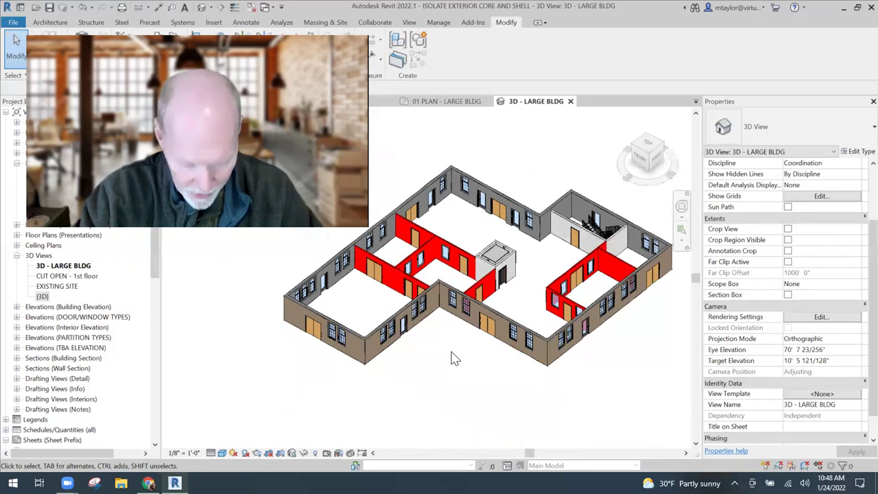
Open the filter definitions from the Filters tab of Visibility/Graphic Overrides (VG).
key("v")
key("g")
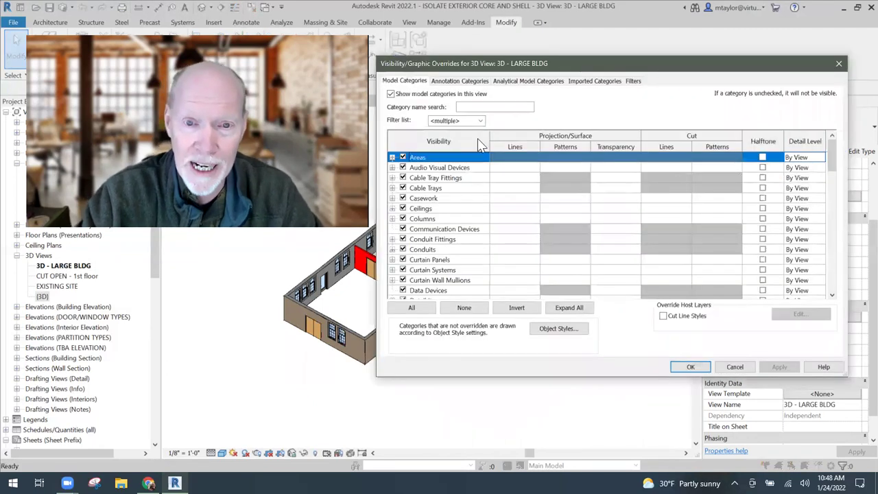
left_click(632, 81)
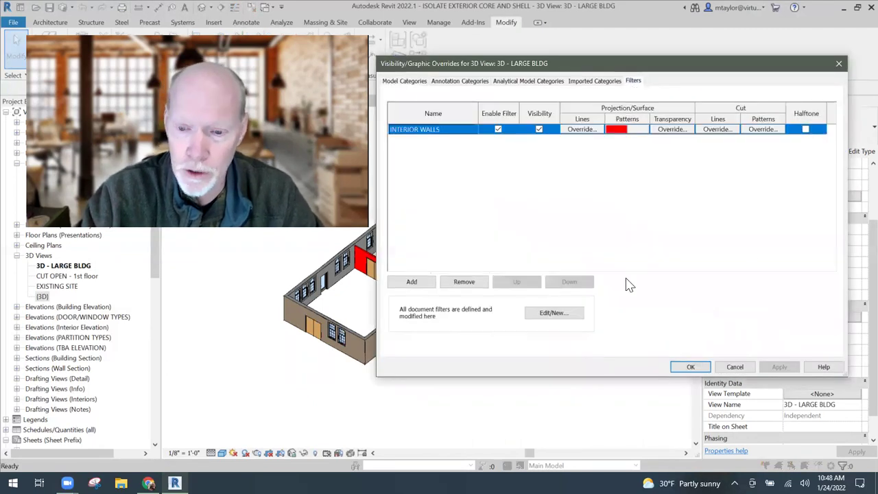
left_click(554, 313)
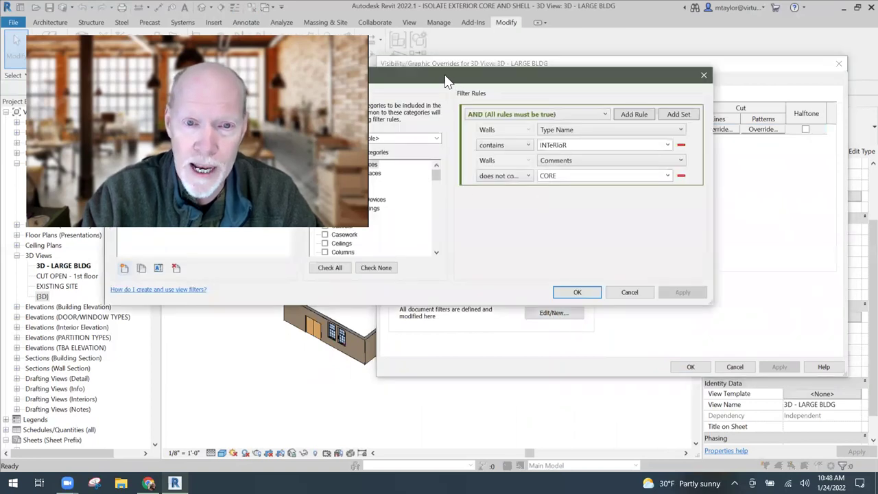
left_click_drag(446, 81, 713, 83)
Create a new rule-based filter named INTERIOR DOORS.
left_click(392, 271)
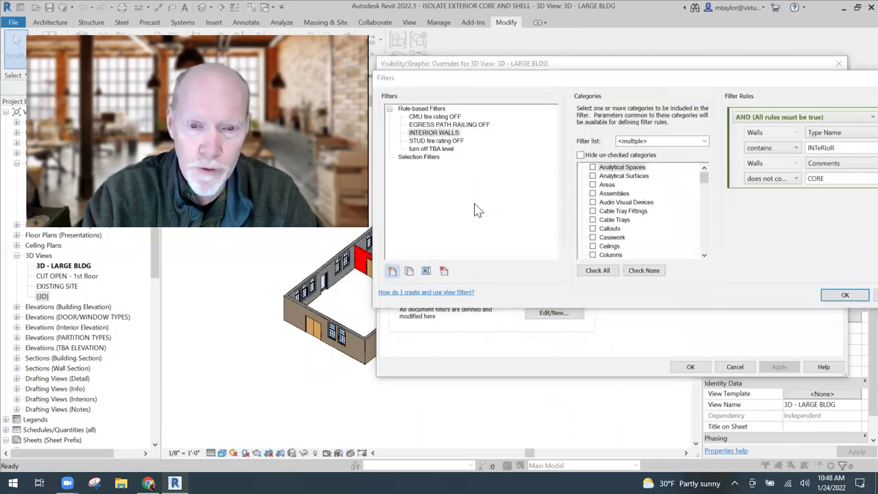
type("E")
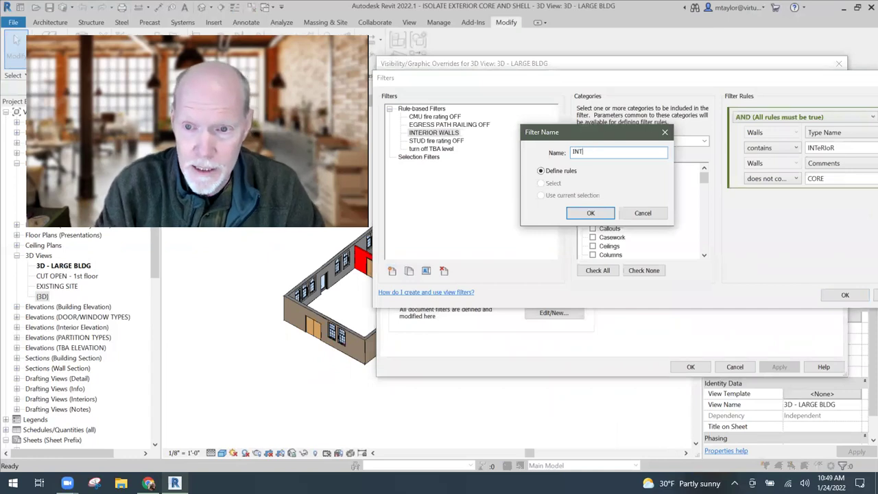
type("NTERIOR DOORS")
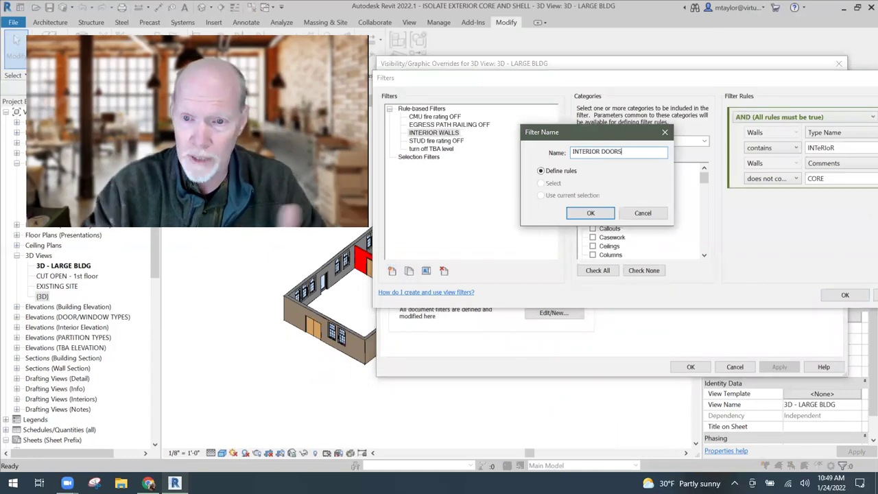
left_click(591, 213)
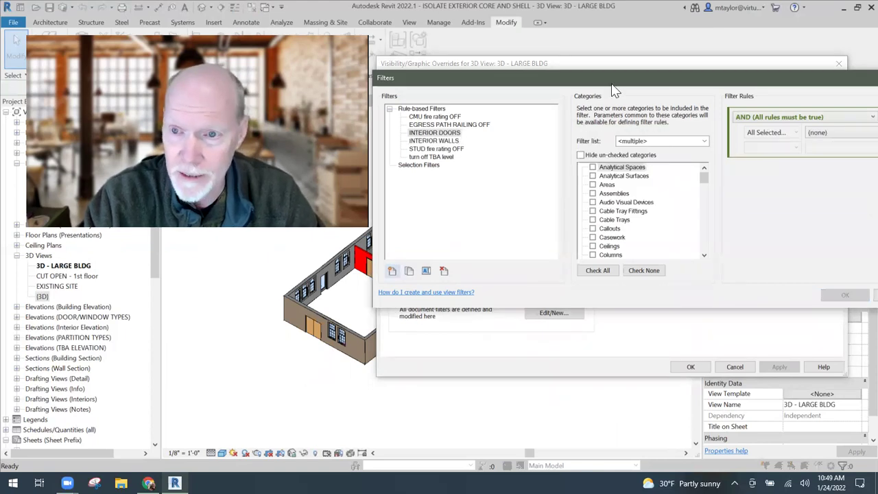
left_click_drag(635, 83, 536, 66)
left_click(607, 240)
left_click(606, 239)
left_click(606, 240)
left_click(607, 239)
left_click(606, 239)
left_click(607, 239)
Set the filter to the Doors category with rule Type Name contains INTERIOR, and save it.
left_click(494, 195)
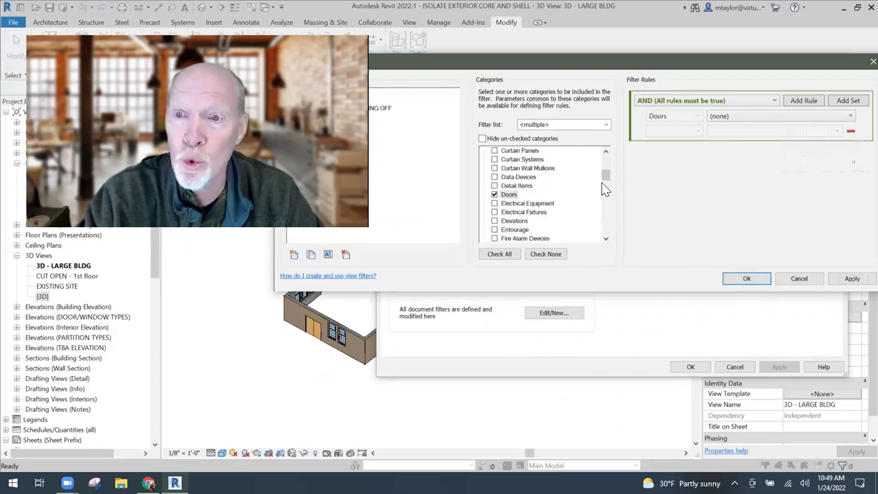
left_click_drag(685, 72, 511, 74)
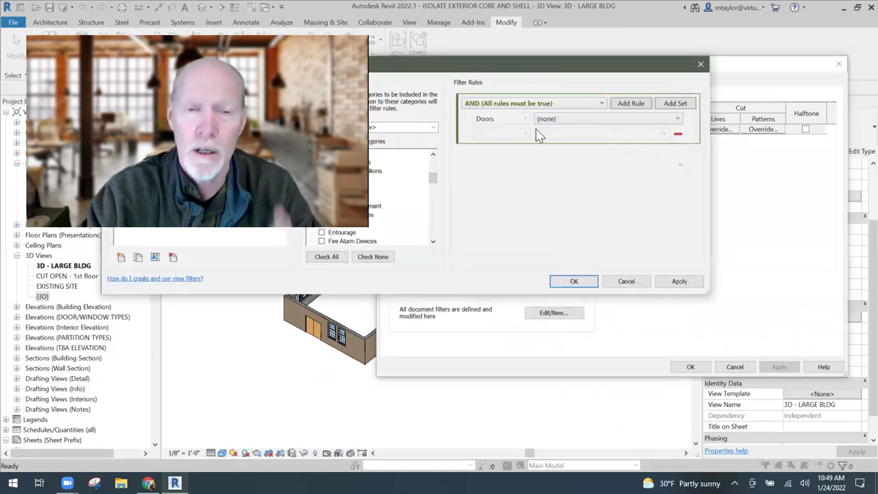
left_click(580, 121)
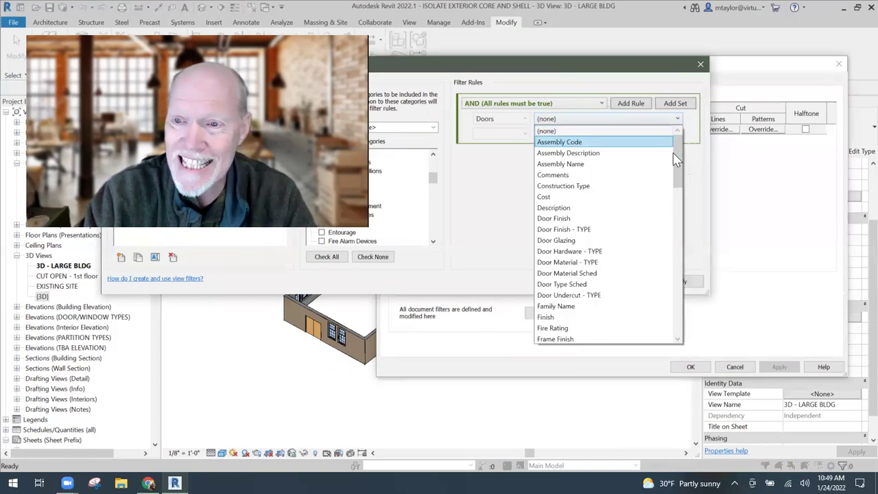
left_click_drag(677, 148, 682, 302)
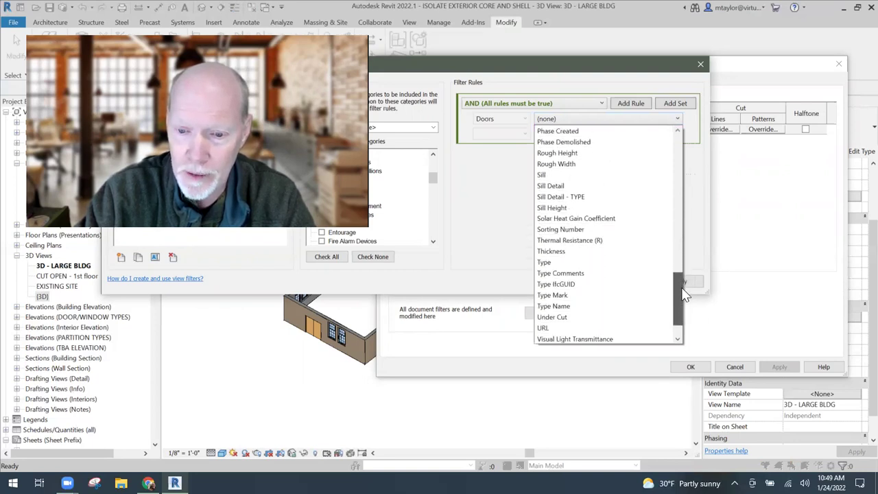
left_click(570, 309)
left_click(503, 134)
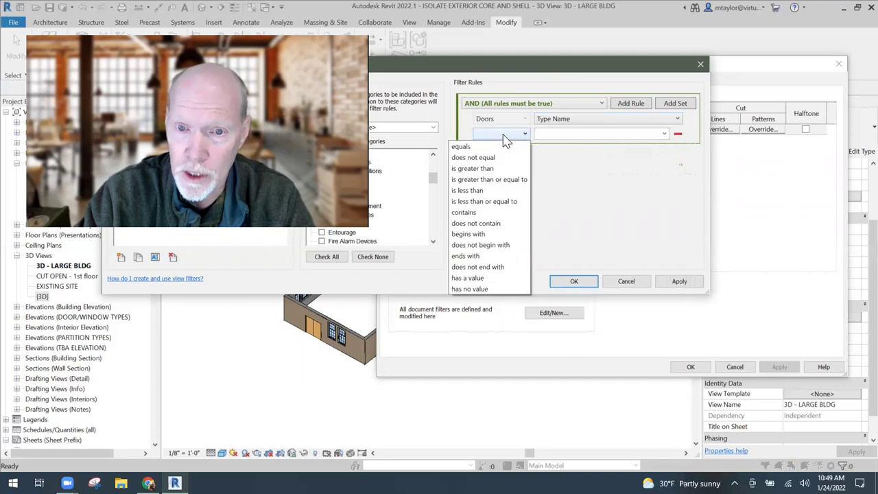
left_click(482, 209)
left_click(555, 134)
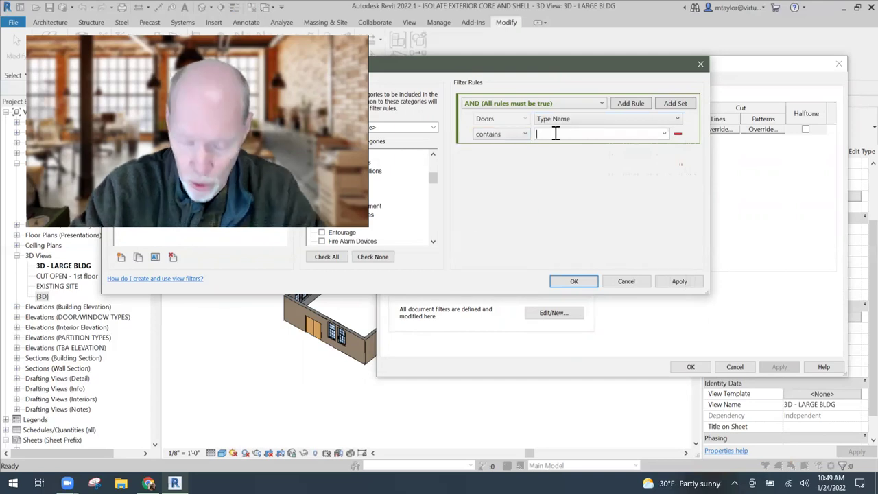
type("INTERIOR")
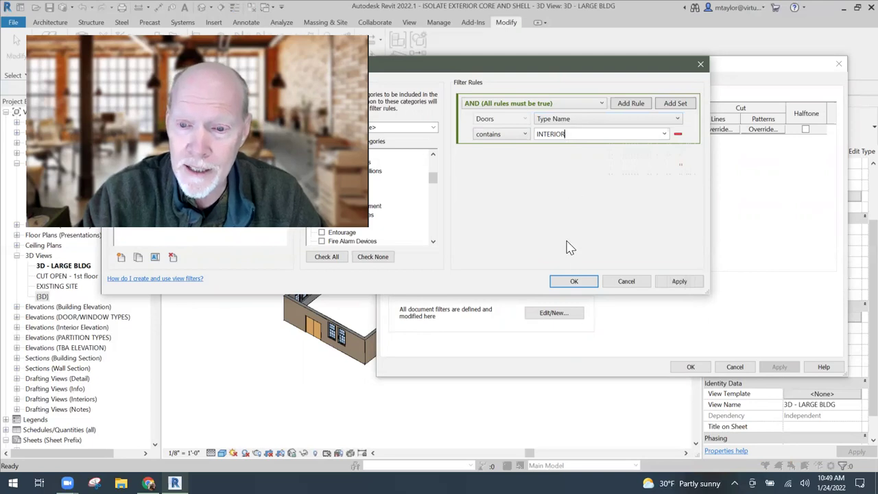
left_click(574, 281)
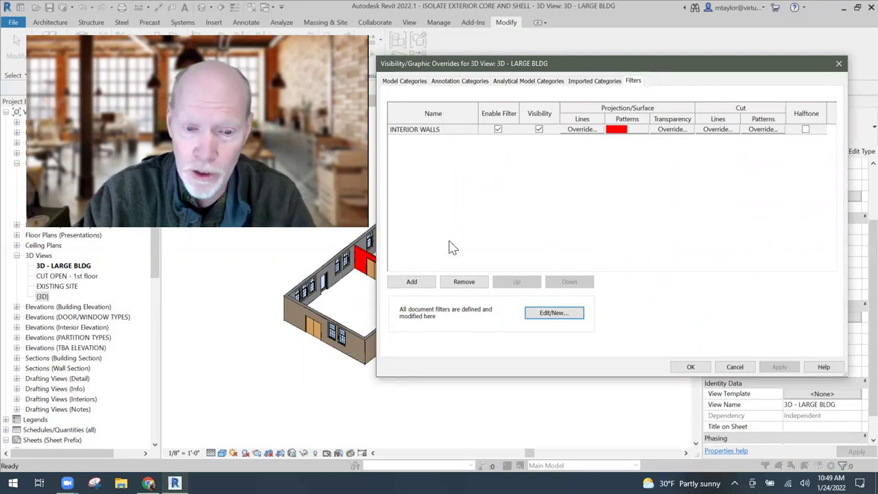
Add the INTERIOR DOORS filter to the view's filter list.
left_click(413, 282)
left_click(726, 270)
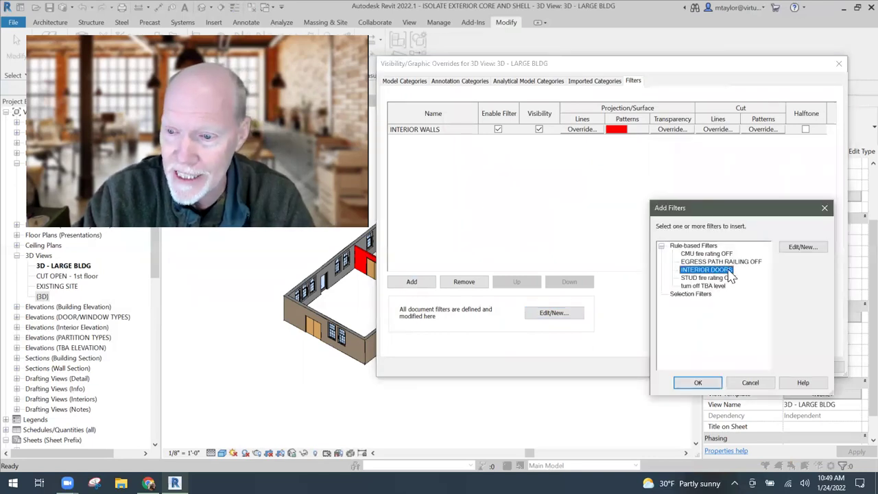
left_click(697, 383)
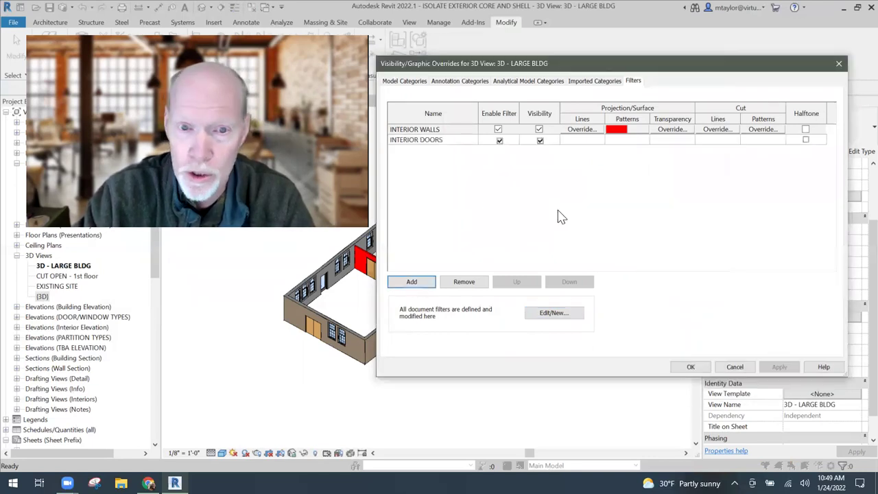
Override its pattern with a light green (RGB 128-255-128) solid fill and apply it.
left_click(621, 140)
left_click(626, 140)
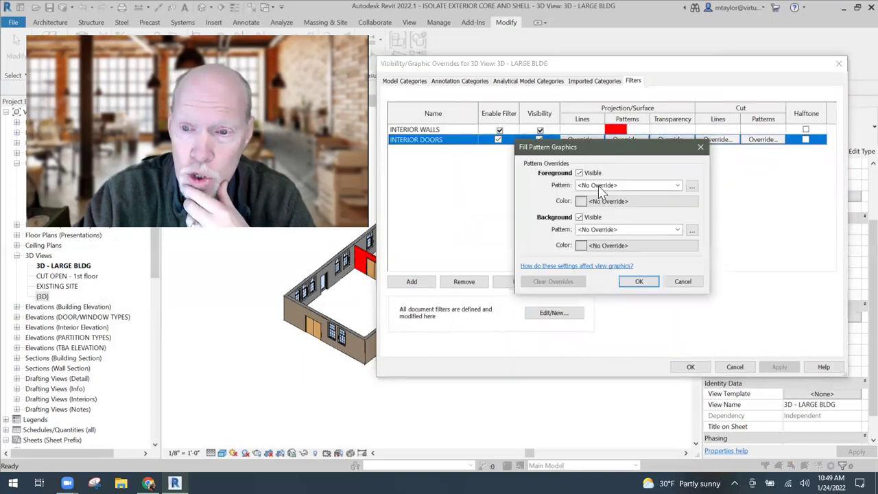
left_click(599, 185)
left_click(601, 204)
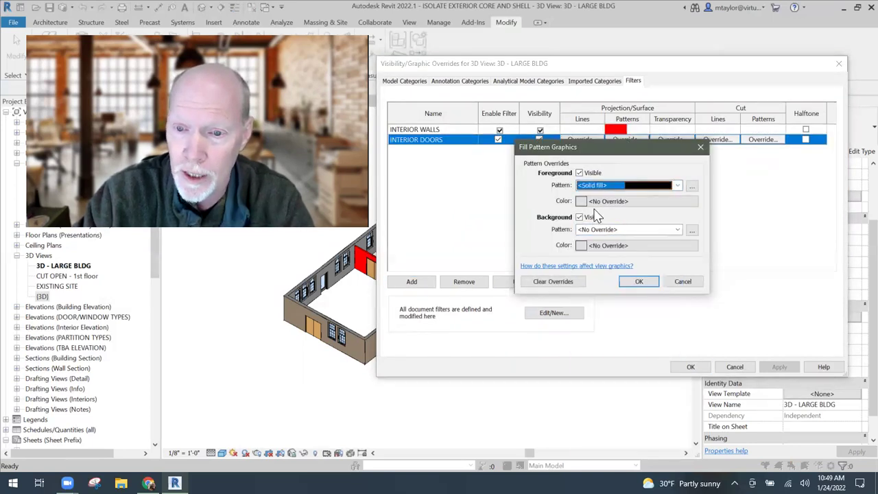
left_click(588, 202)
left_click(526, 144)
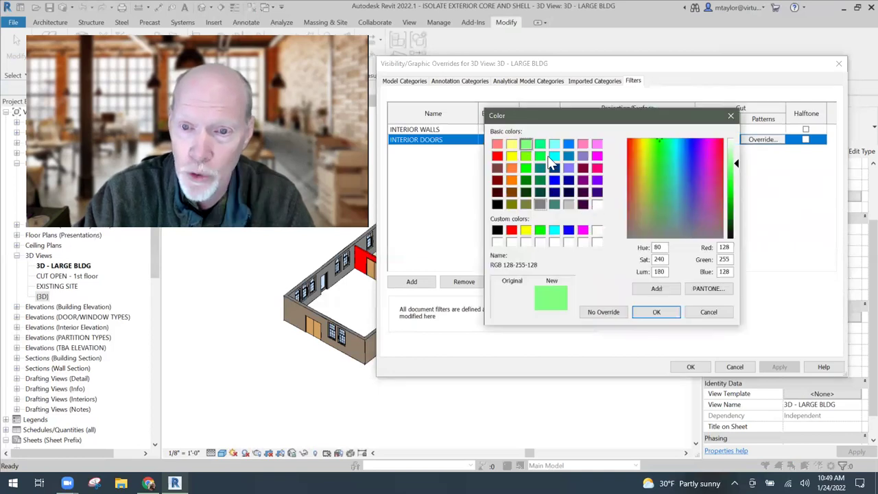
left_click(657, 312)
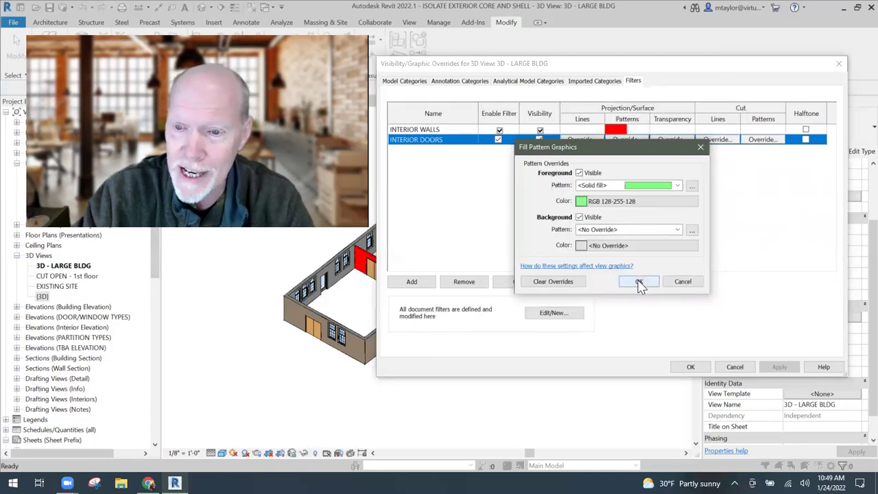
left_click(638, 283)
left_click(686, 364)
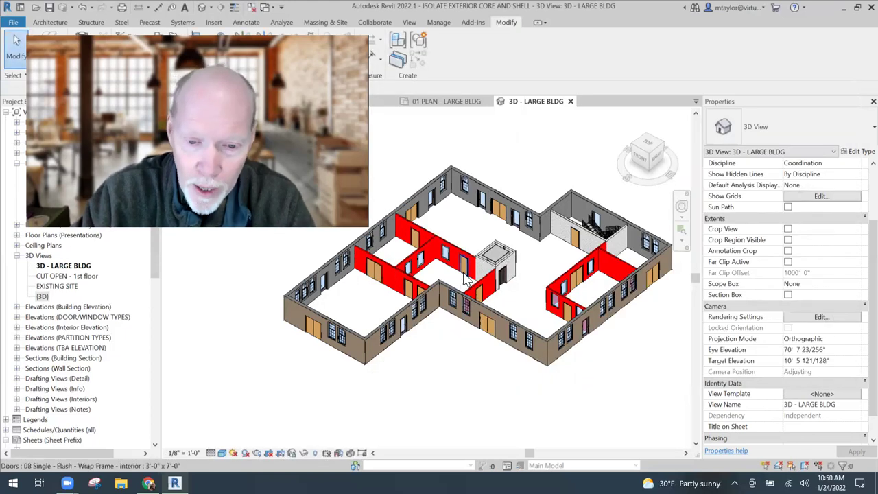
left_click(501, 292)
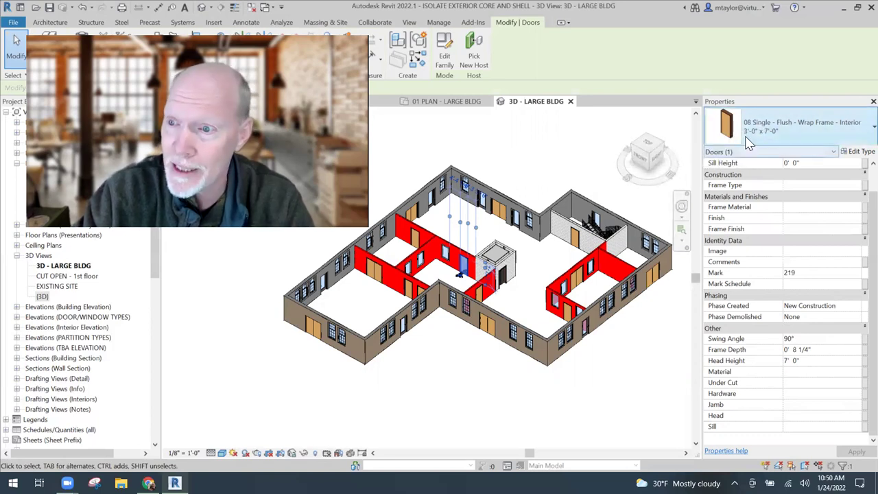
left_click(540, 152)
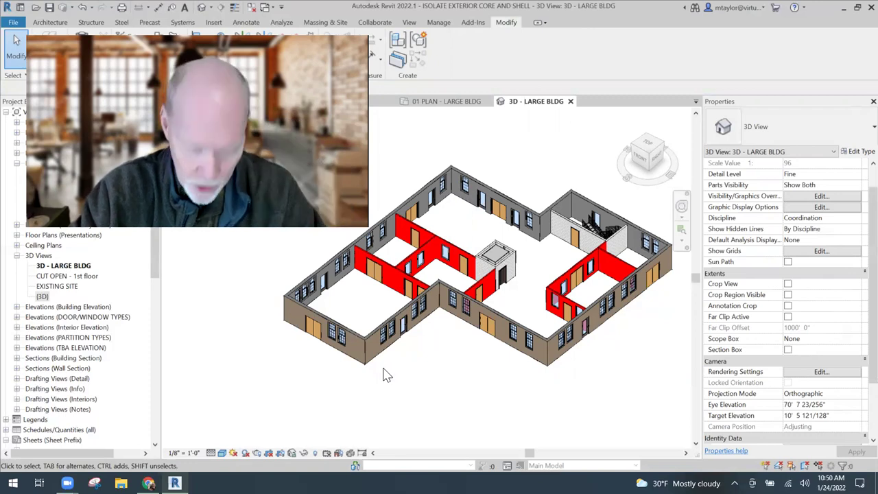
Open the INTERIOR DOORS filter definition from the VG Filters tab.
key("v")
key("g")
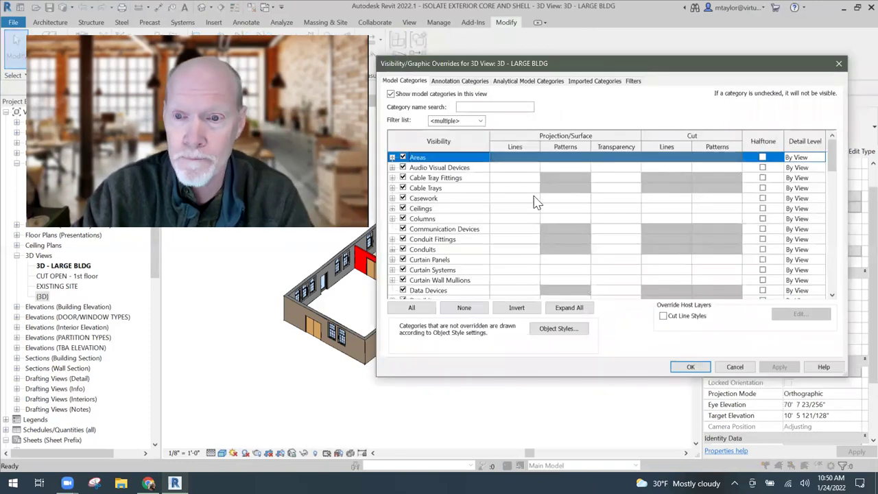
left_click(633, 81)
left_click(428, 140)
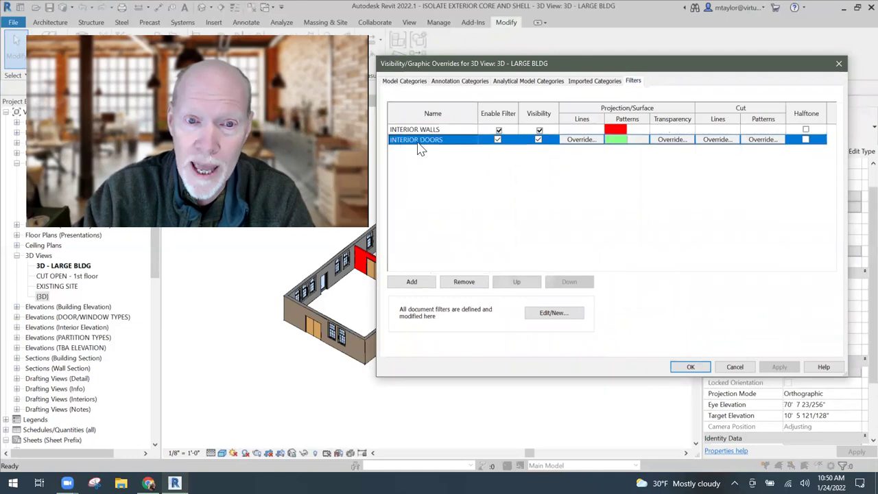
left_click(557, 318)
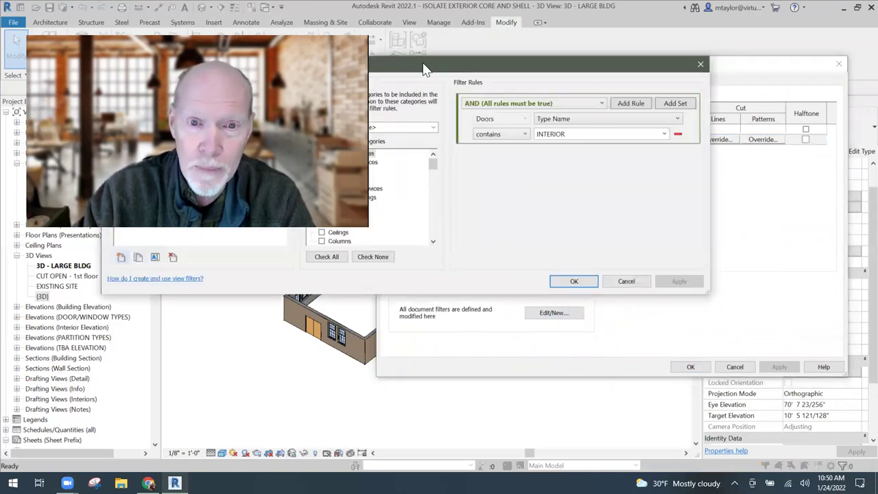
mouse_move(424, 68)
left_mouse_down()
mouse_move(649, 69)
mouse_move(501, 69)
left_mouse_up()
left_click(549, 245)
left_click(549, 246)
left_click(549, 246)
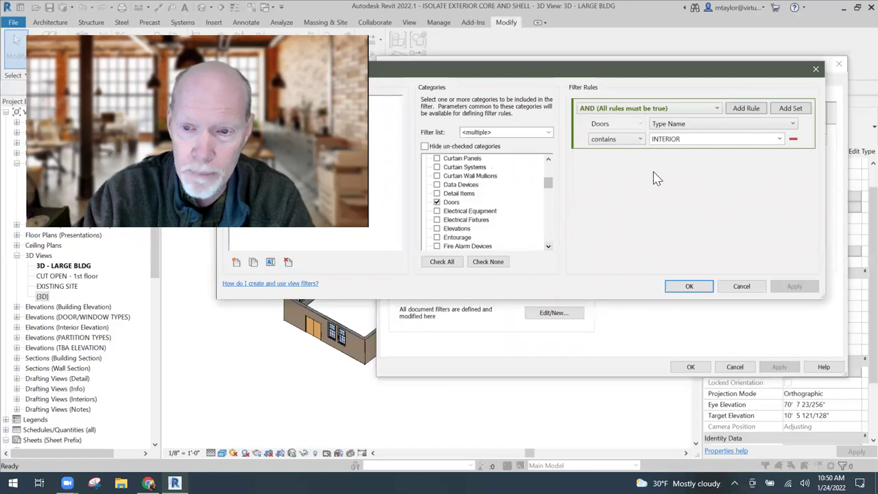
Change the door rule parameter from Type Name to Family Name and apply.
left_click(688, 128)
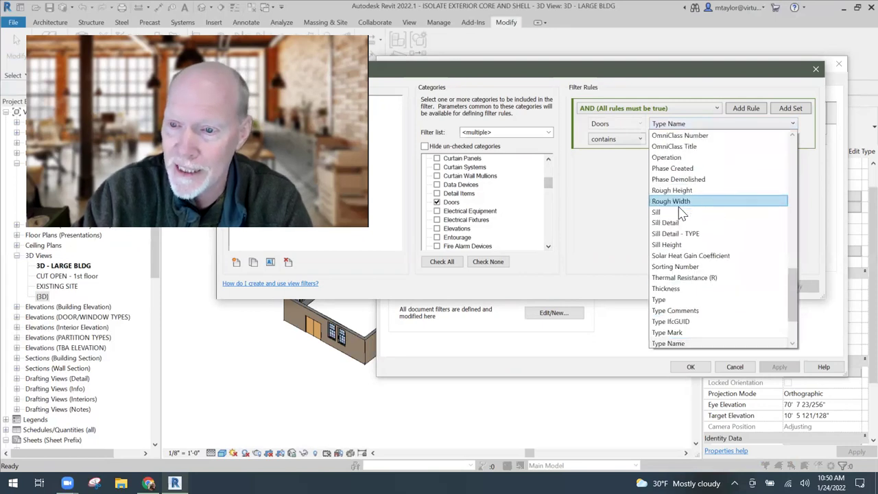
scroll(683, 214, "up", 10)
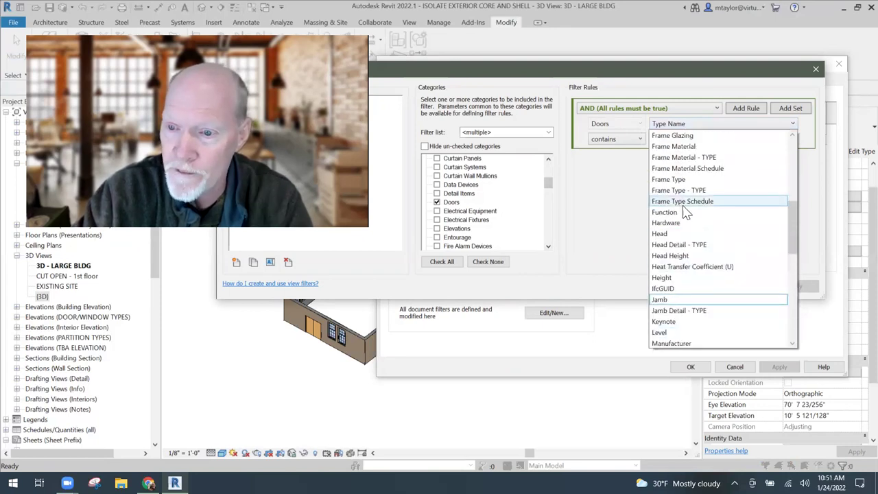
scroll(685, 211, "up", 4)
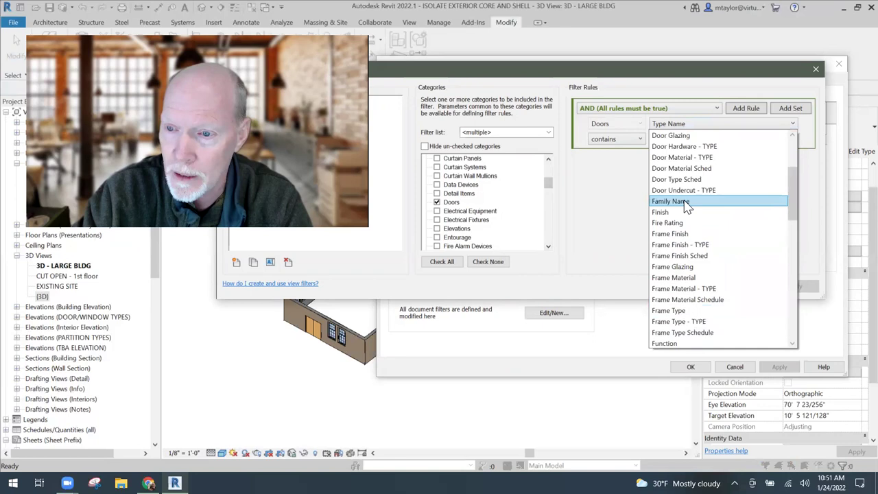
left_click(687, 204)
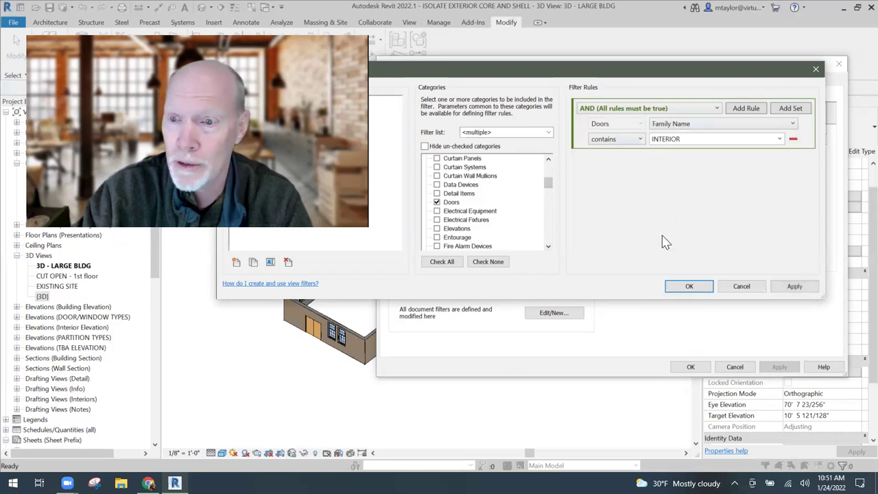
left_click(692, 288)
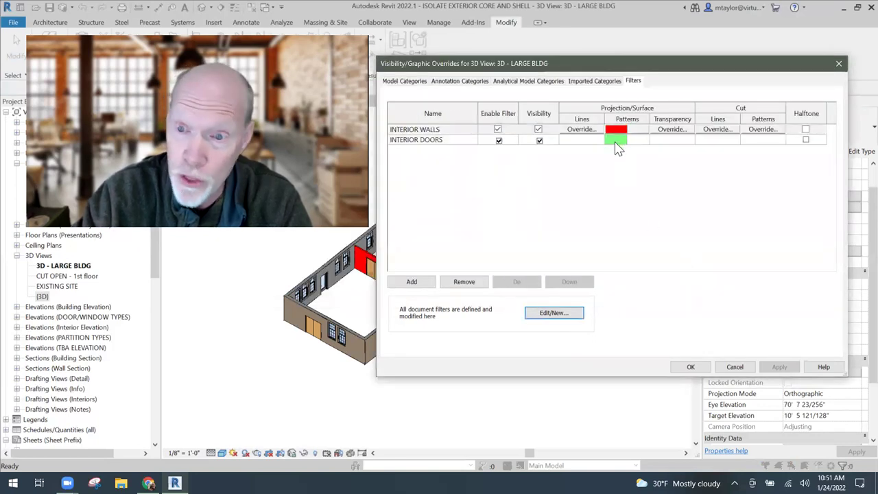
left_click(690, 367)
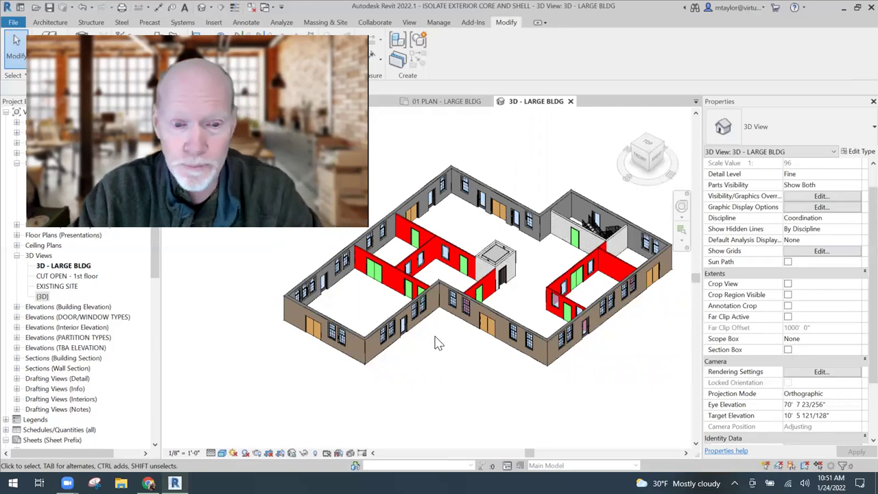
Select an exterior 08 Double Hung window and open its type properties.
middle_click_drag(439, 347, 466, 349)
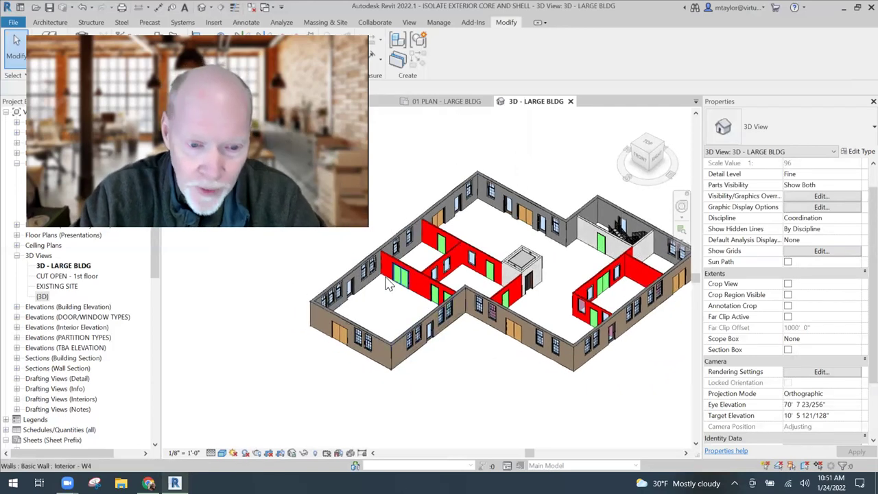
left_click(376, 276)
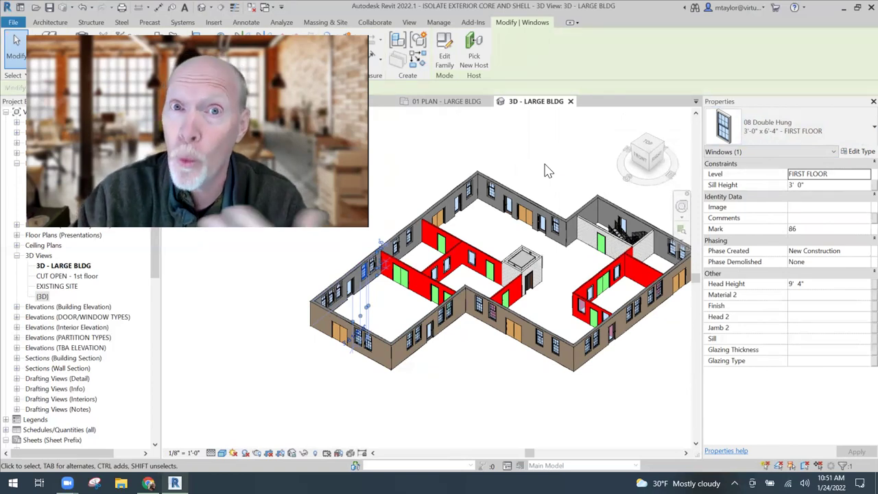
left_click(856, 152)
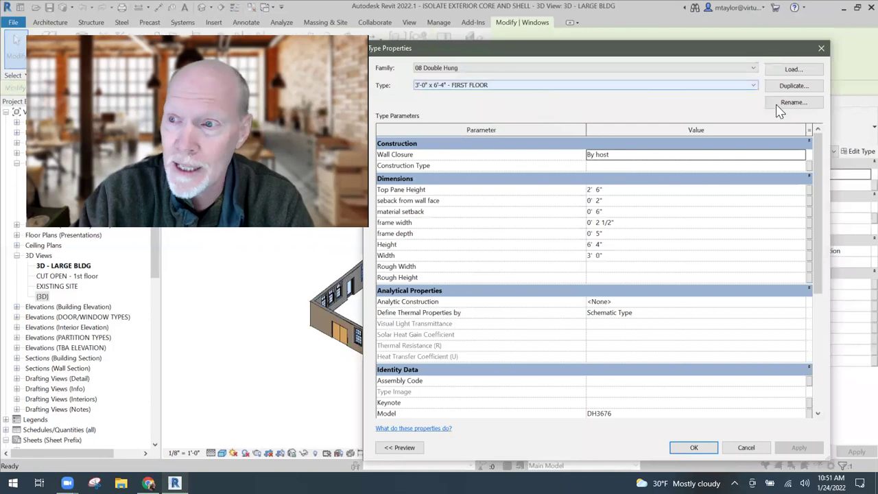
Rename the window type to 3'-0" x 6'-4" - FIRST FLOOR - EXTERIOR and close Type Properties.
left_click(793, 103)
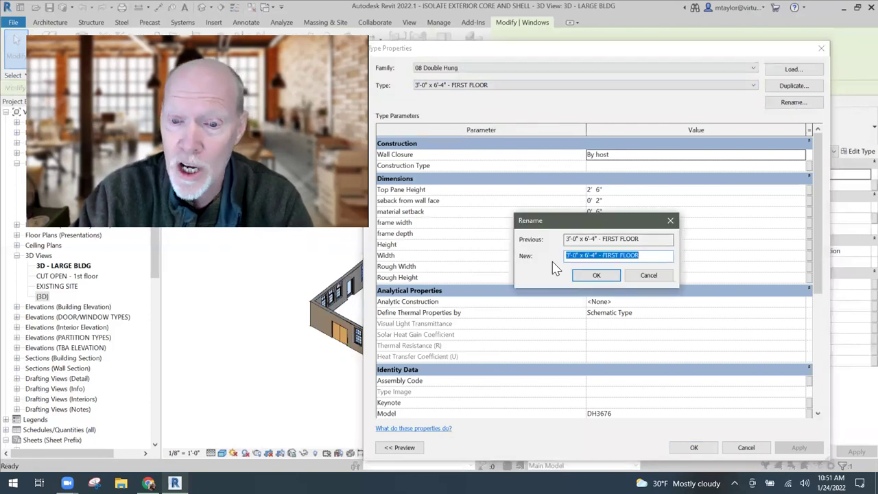
left_click(648, 256)
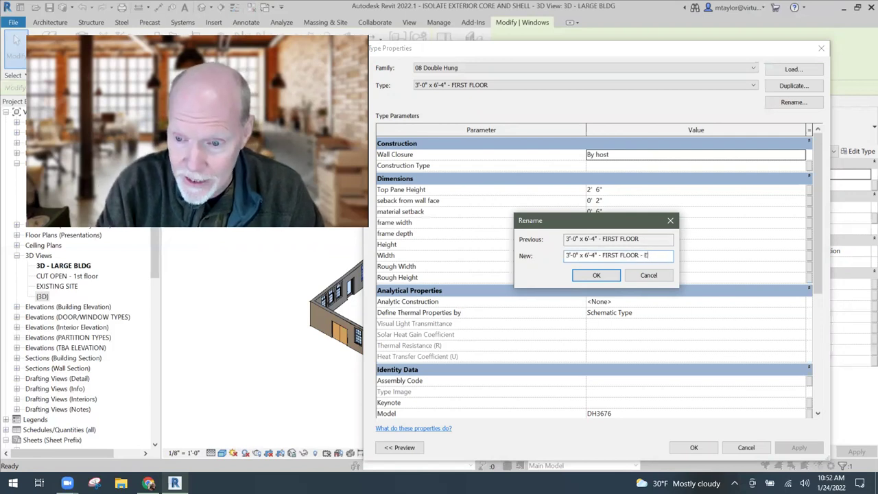
type("- EXTERIOR")
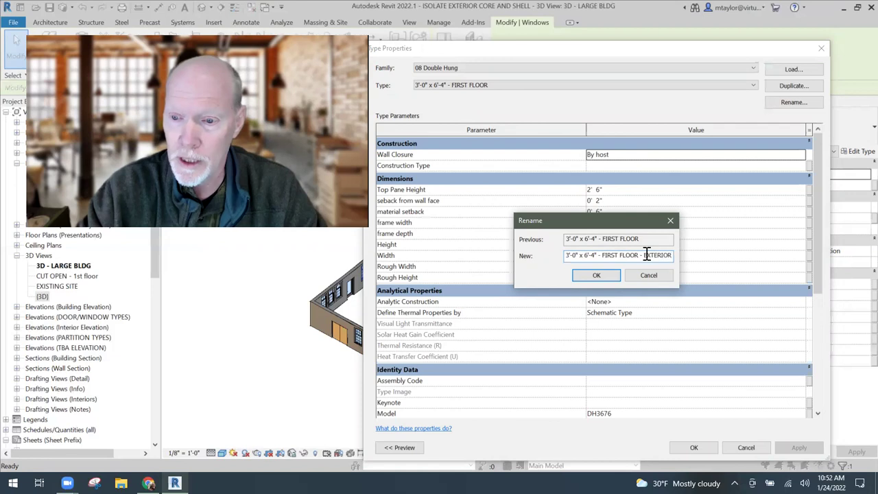
left_click(596, 275)
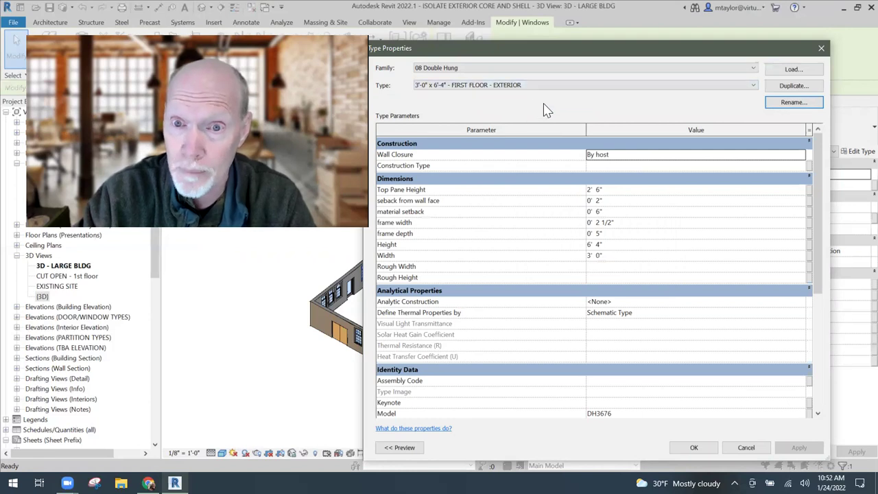
left_click(694, 447)
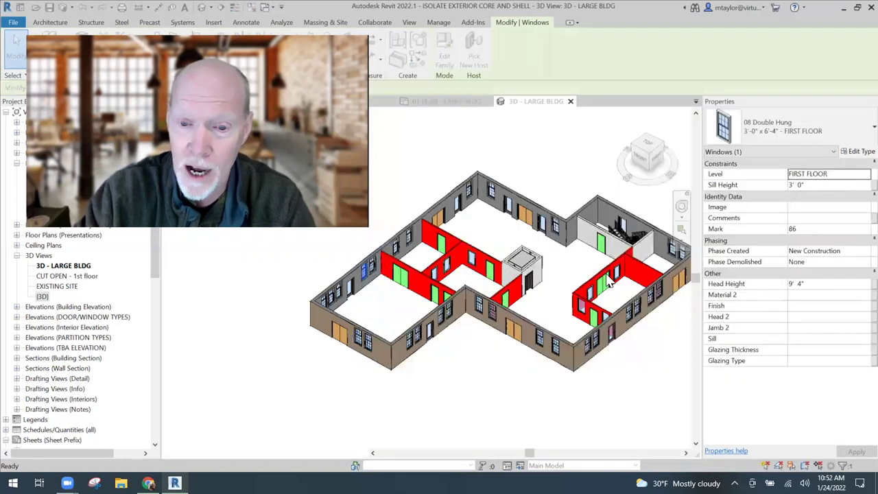
Check the window in the red interior wall, then open the VG Filters tab.
key("Escape")
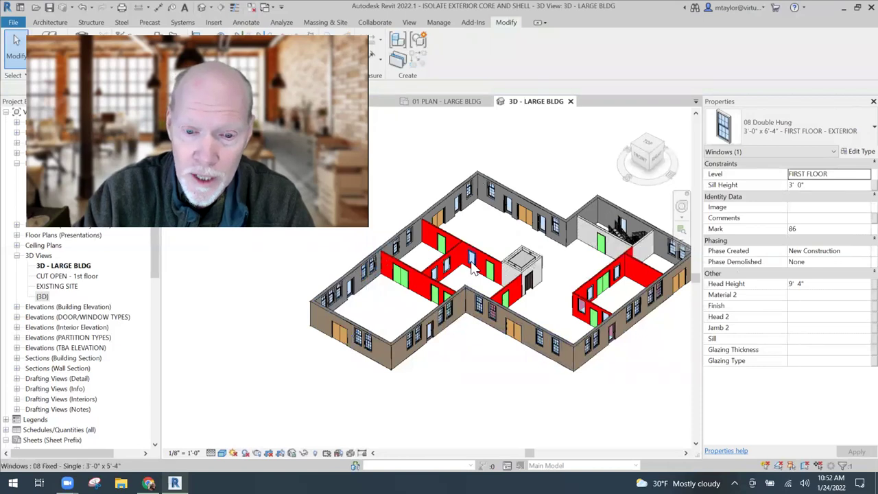
left_click(473, 268)
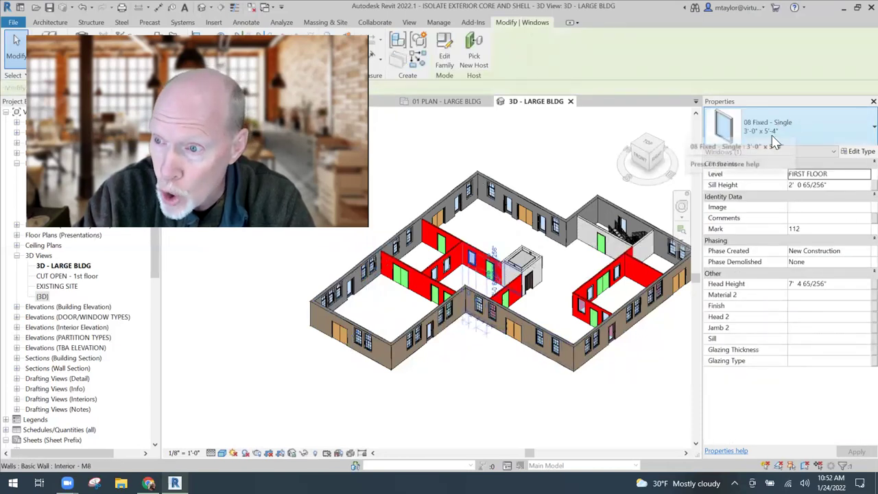
left_click(539, 155)
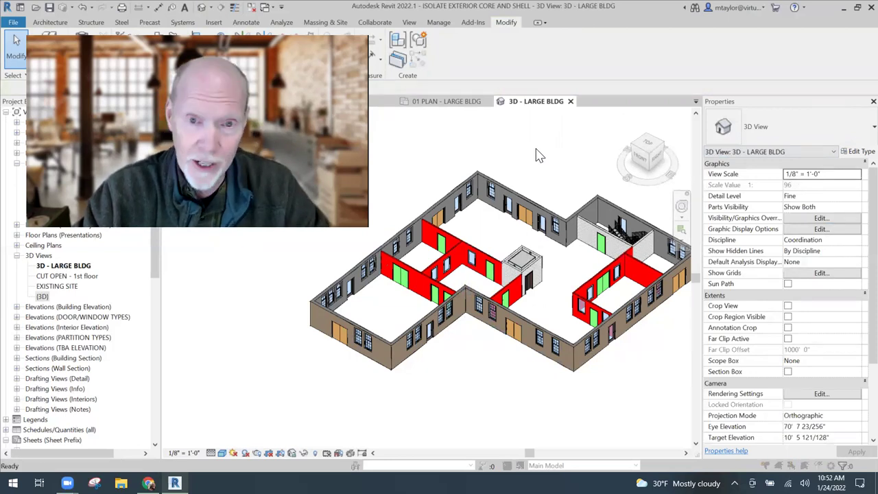
key("v")
key("g")
left_click(634, 81)
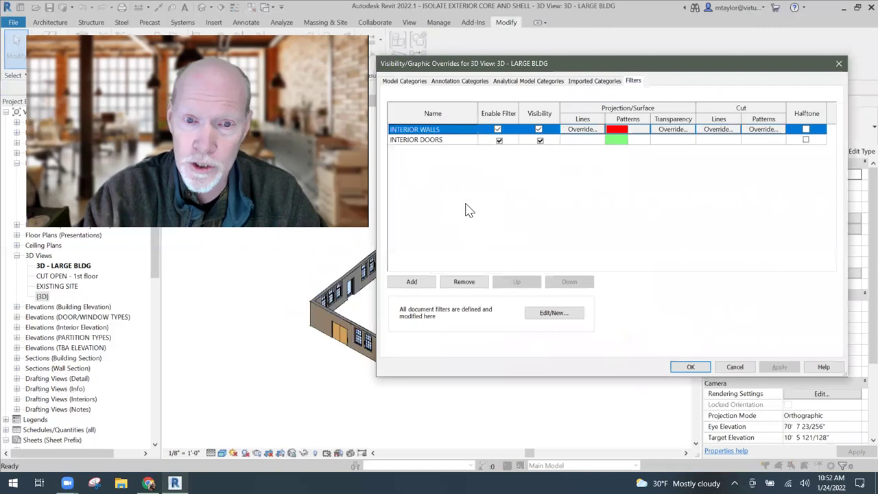
Create a new view filter named INTERIOR WINDOWS.
left_click(556, 314)
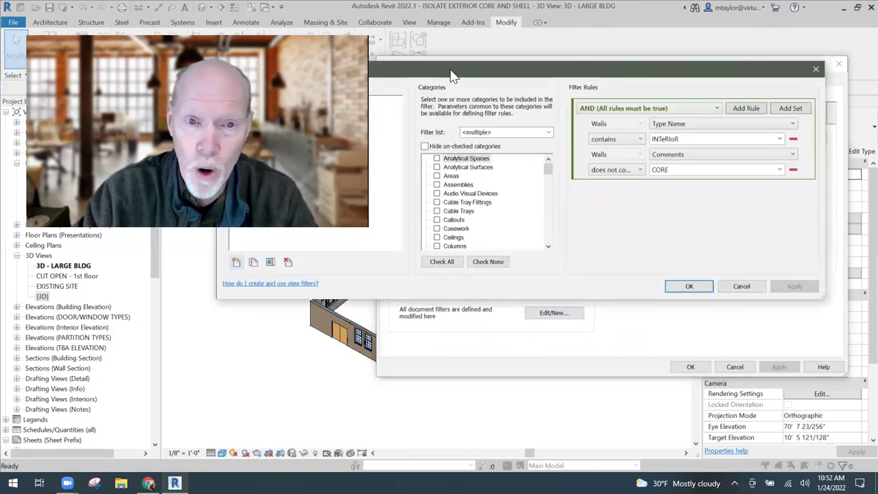
left_click_drag(453, 76, 619, 71)
left_click(405, 258)
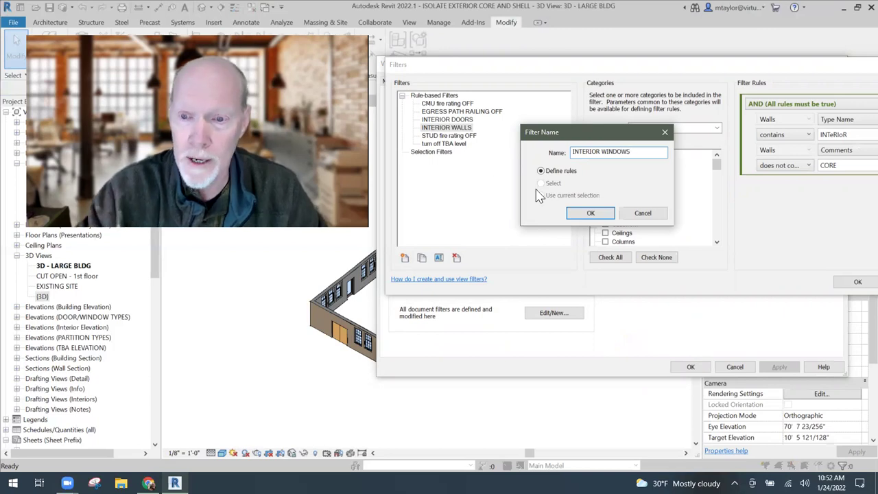
left_click(588, 212)
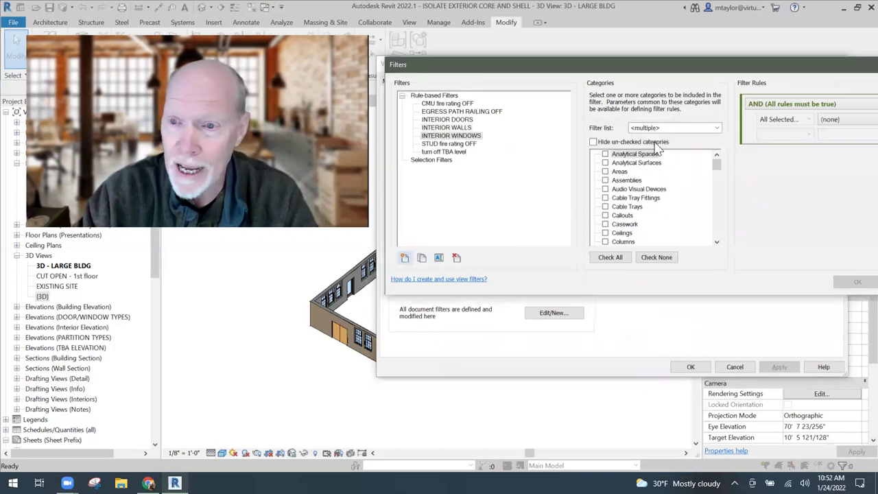
Include the Windows category in the INTERIOR WINDOWS filter.
left_click_drag(641, 60, 521, 54)
left_click_drag(599, 161, 598, 241)
left_click(485, 226)
Set the rule to Type Name does not contain EXTERIOR and save the filter.
left_click_drag(691, 62, 555, 72)
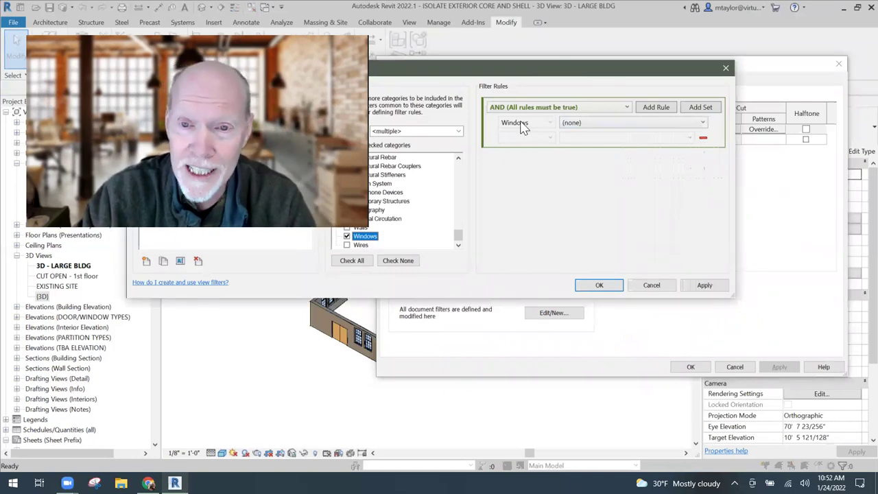
left_click(582, 124)
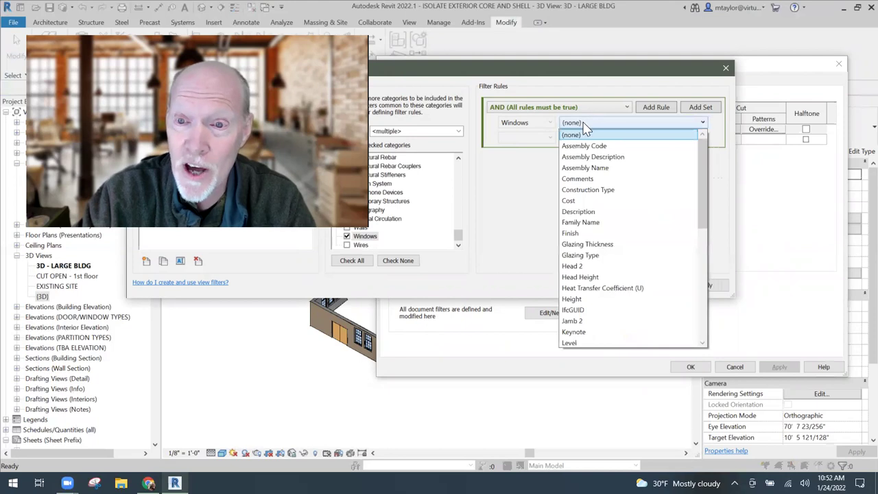
scroll(594, 261, "down", 2)
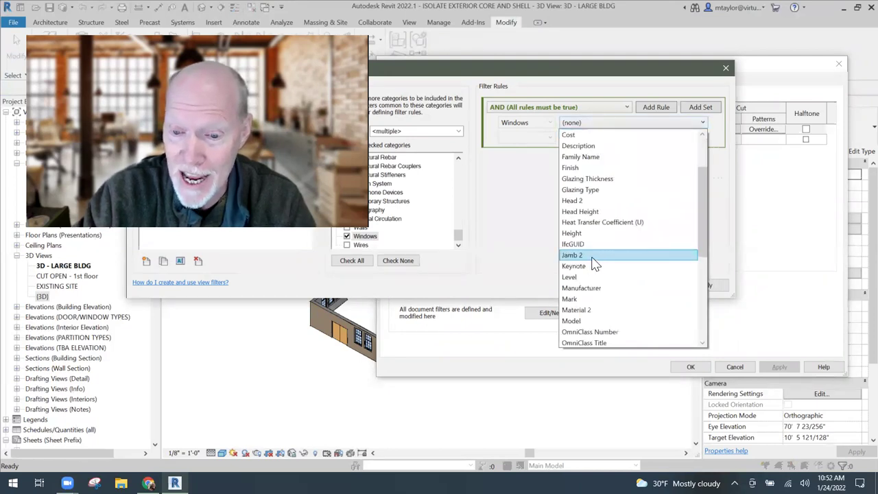
scroll(594, 264, "down", 6)
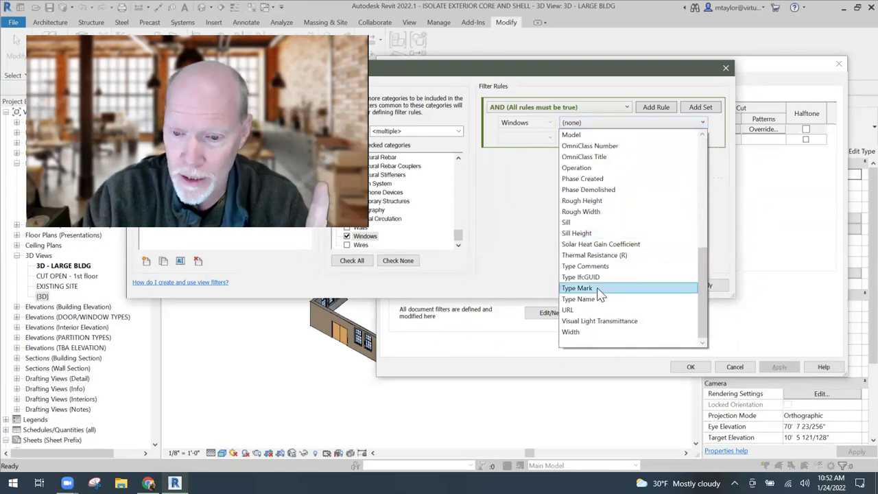
left_click(598, 299)
left_click(551, 139)
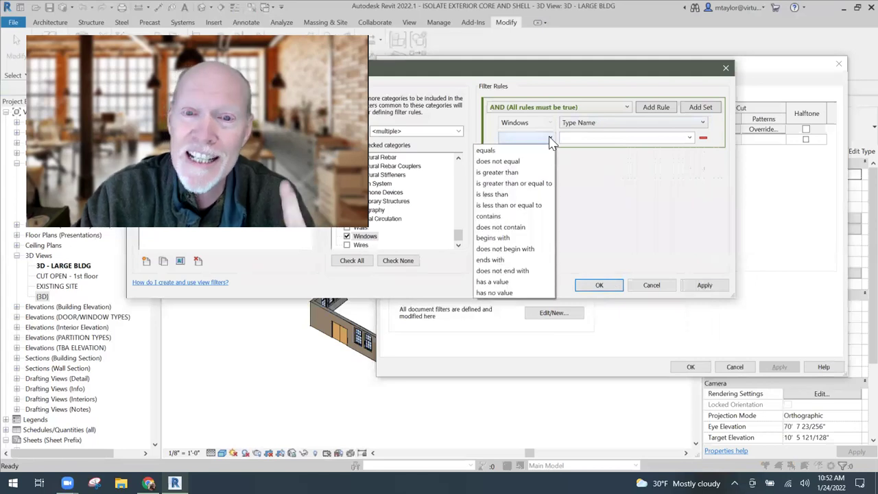
left_click(512, 227)
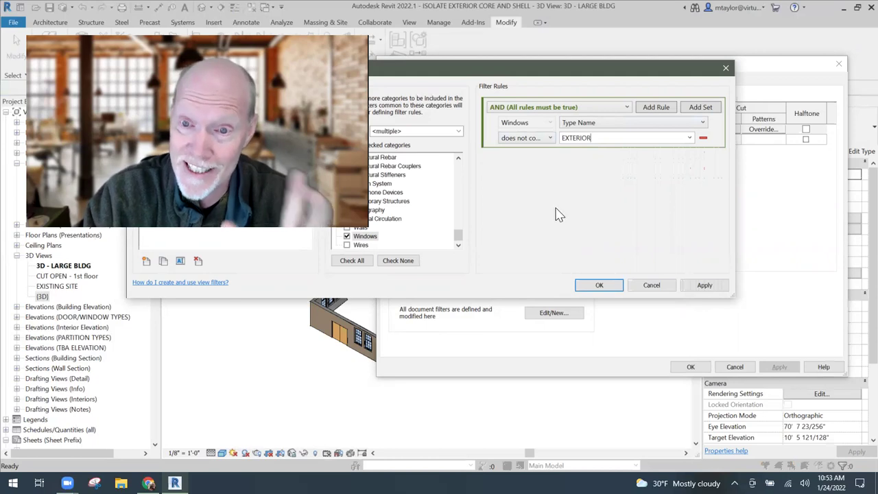
left_click(600, 285)
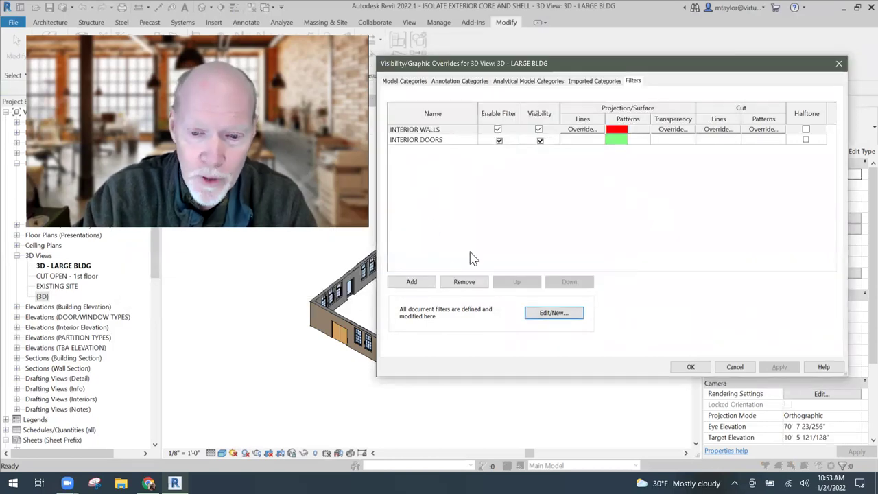
Add the INTERIOR WINDOWS filter to the view's filter list.
left_click(412, 281)
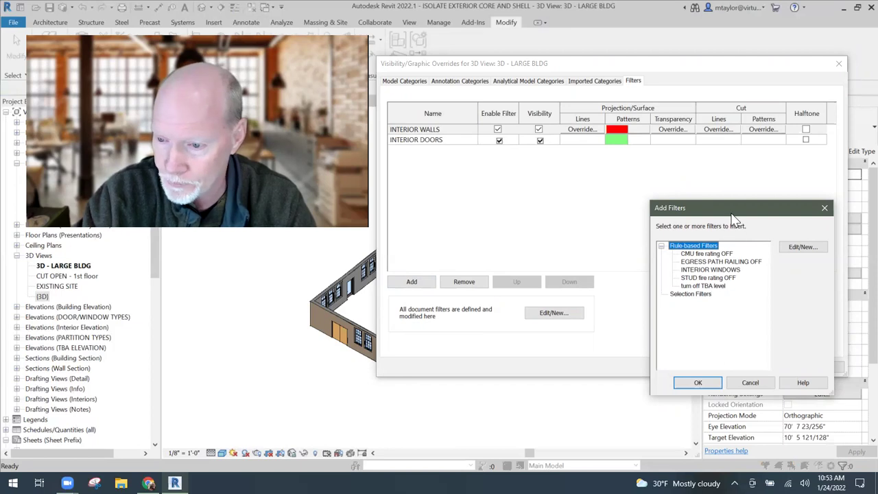
left_click_drag(735, 210, 554, 162)
left_click(529, 222)
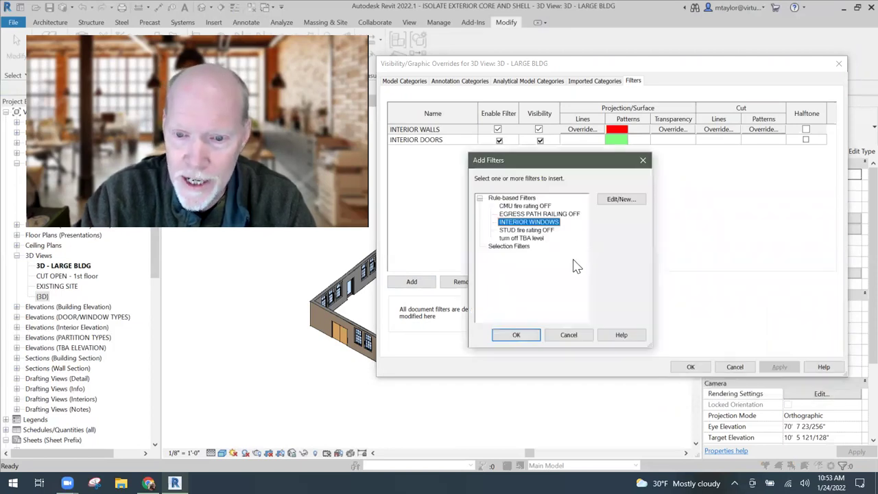
left_click(516, 335)
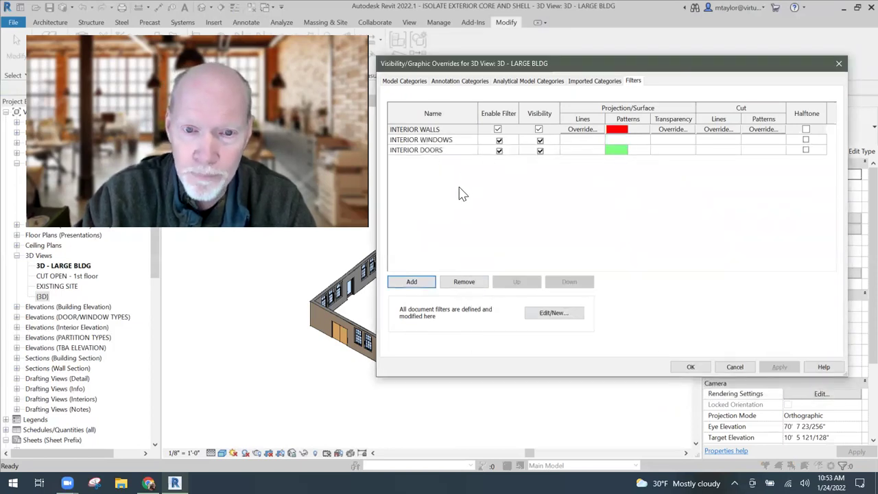
Override the INTERIOR WINDOWS pattern with a solid blue fill and apply it.
left_click(621, 140)
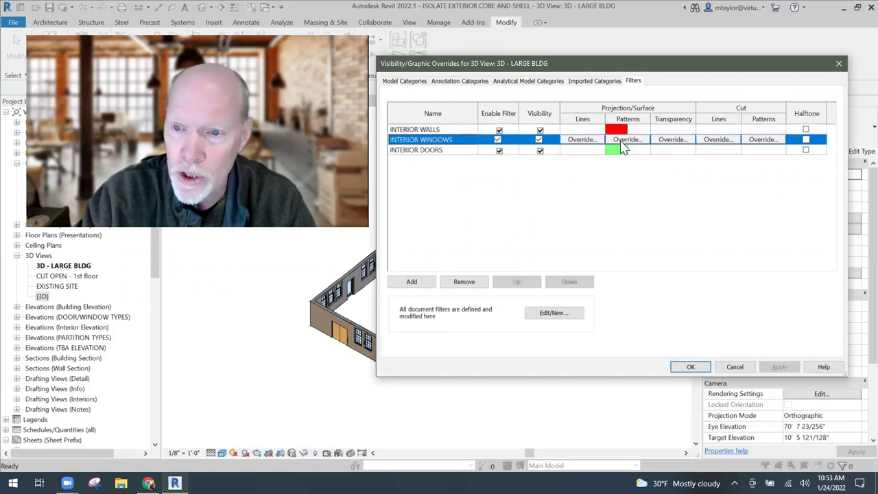
left_click(623, 140)
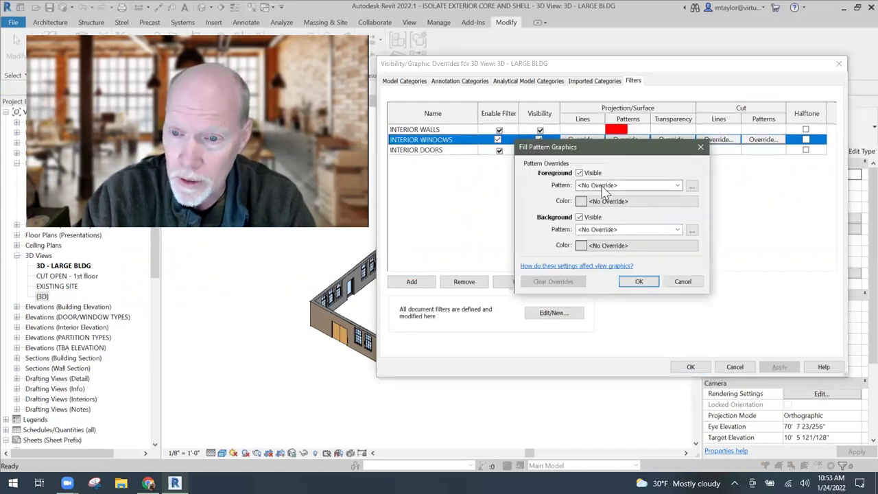
left_click(604, 187)
left_click(604, 201)
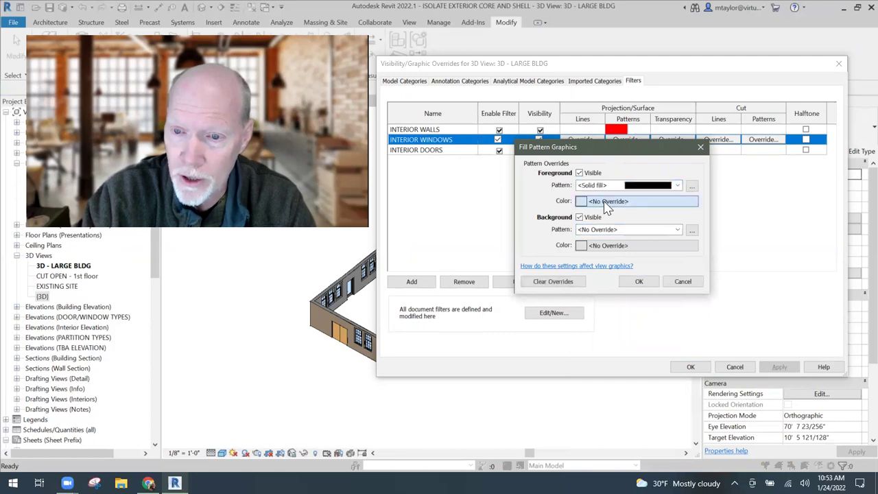
left_click(606, 202)
left_click(569, 144)
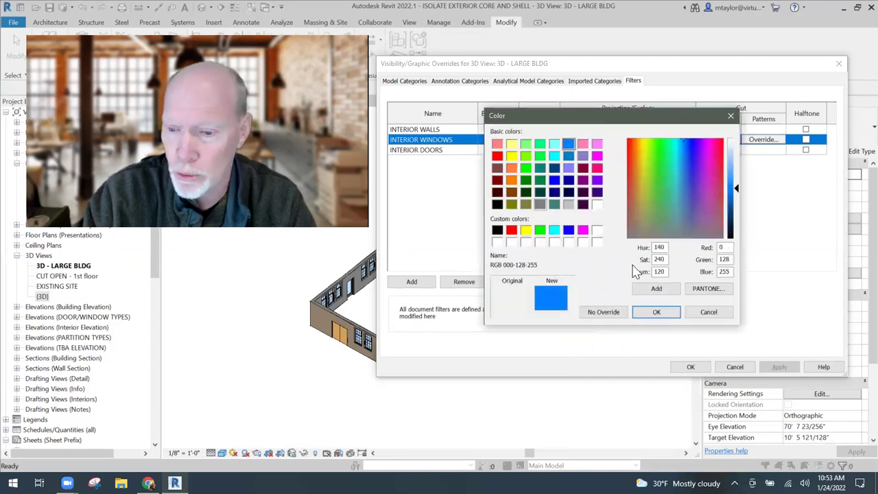
left_click(656, 312)
left_click(637, 281)
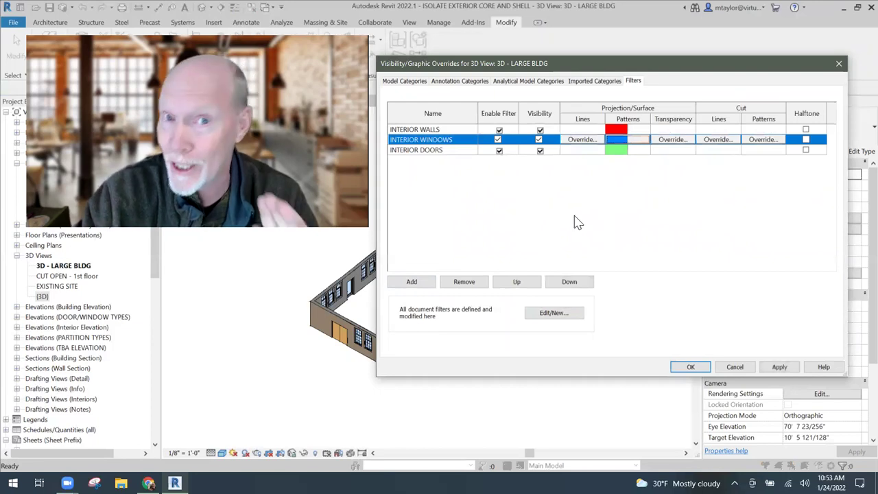
left_click(693, 367)
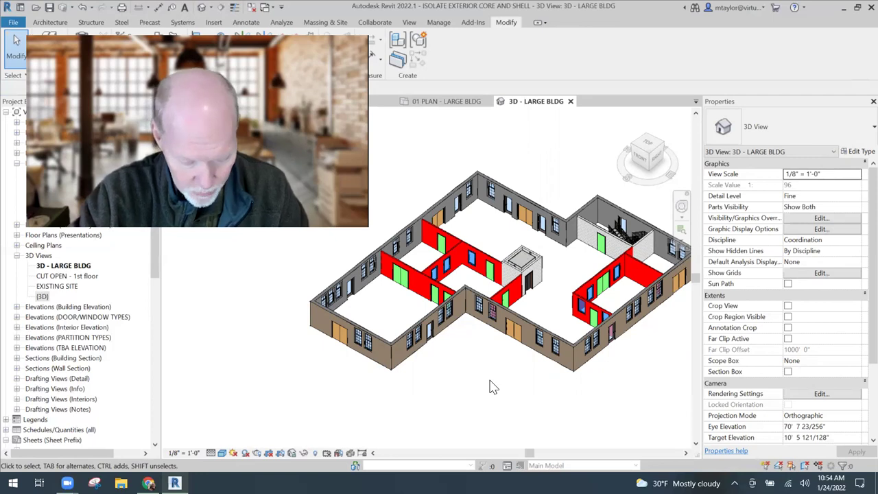
Using VG, switch off visibility for the INTERIOR WALLS, WINDOWS and DOORS filters in this 3D view.
key("v")
key("g")
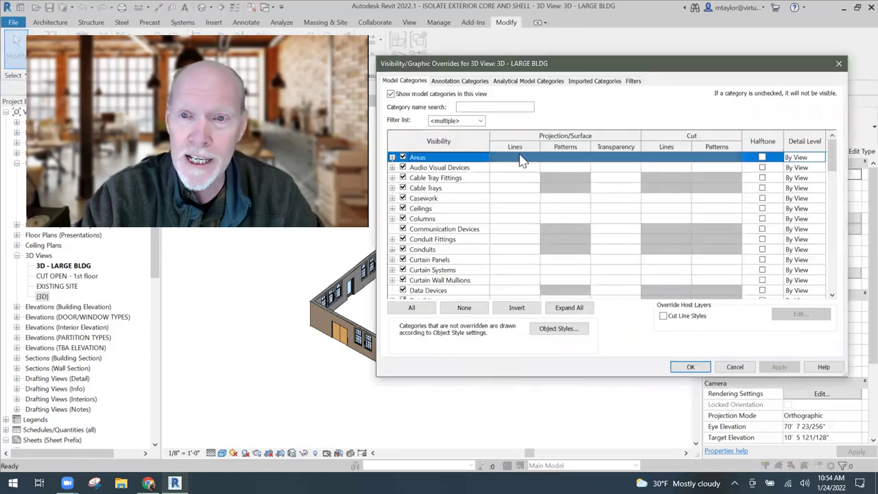
left_click(633, 83)
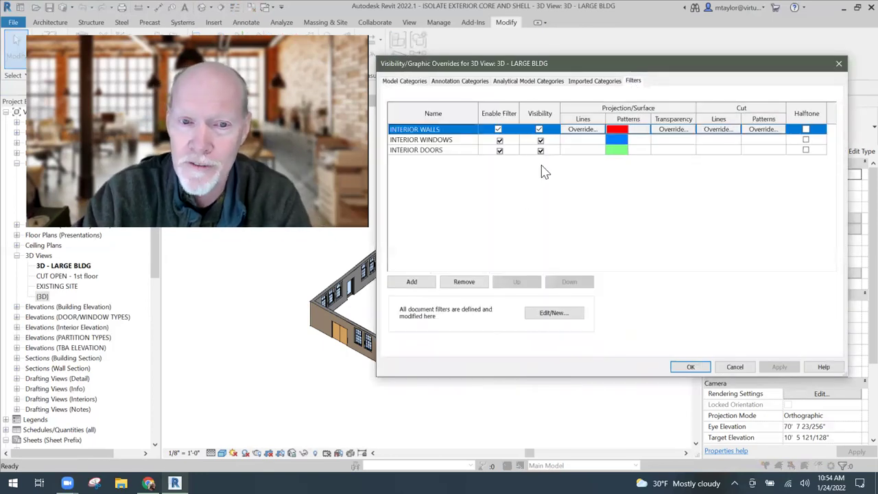
left_click(539, 129)
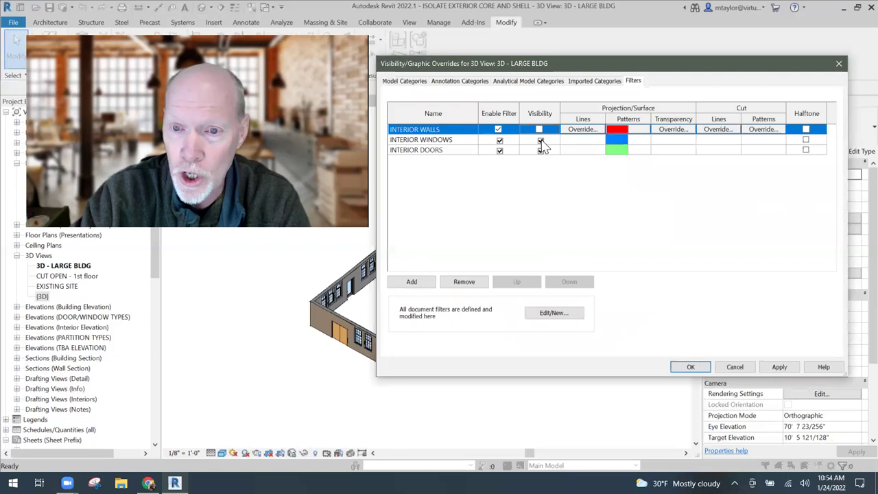
left_click(541, 140)
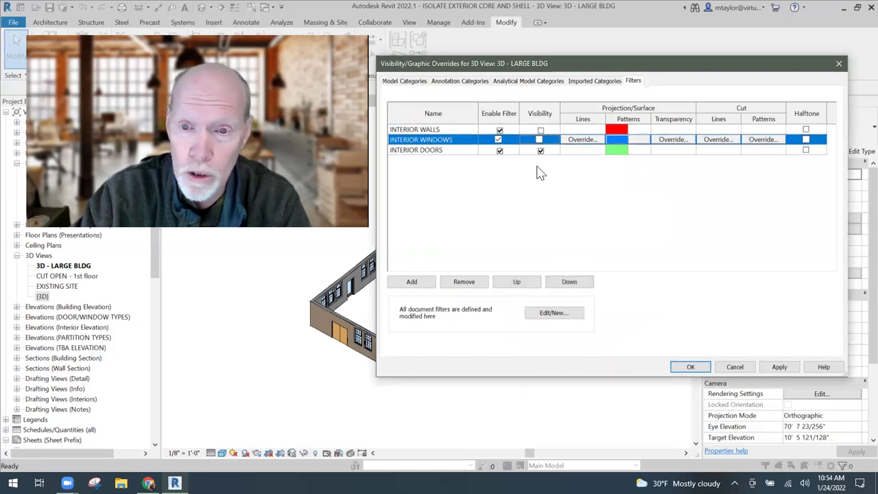
left_click(541, 150)
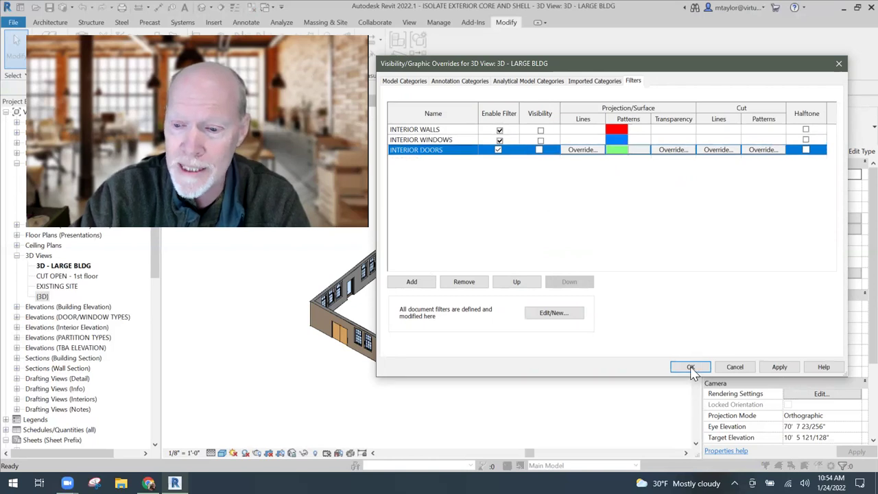
left_click(691, 367)
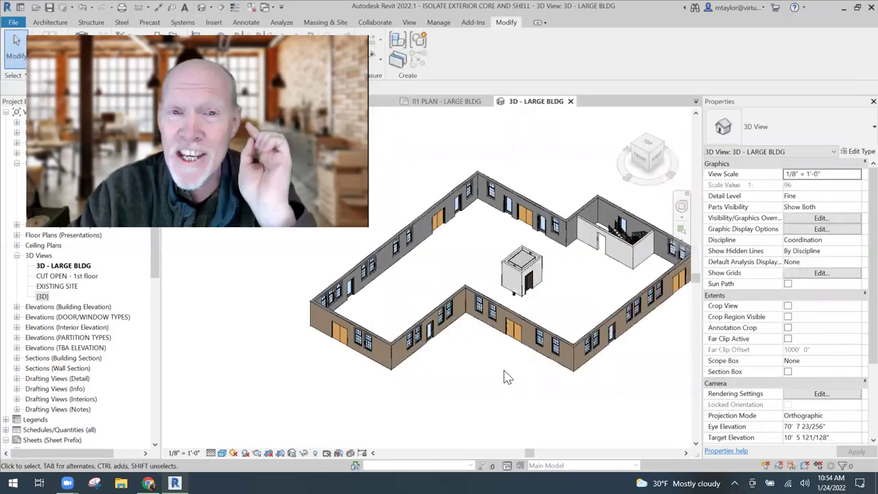
Zoom out and crossing-window select the entire remaining exterior shell and core.
scroll(505, 376, "down", 3)
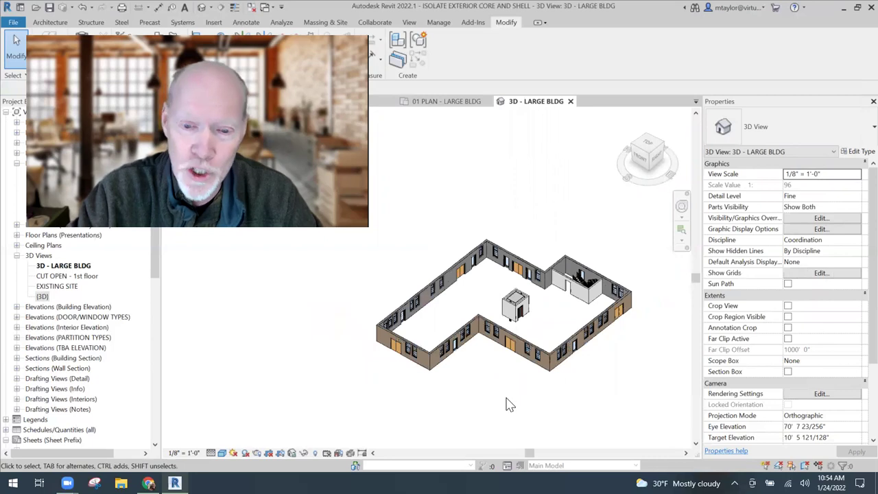
middle_click_drag(506, 404, 498, 396)
scroll(492, 390, "down", 1)
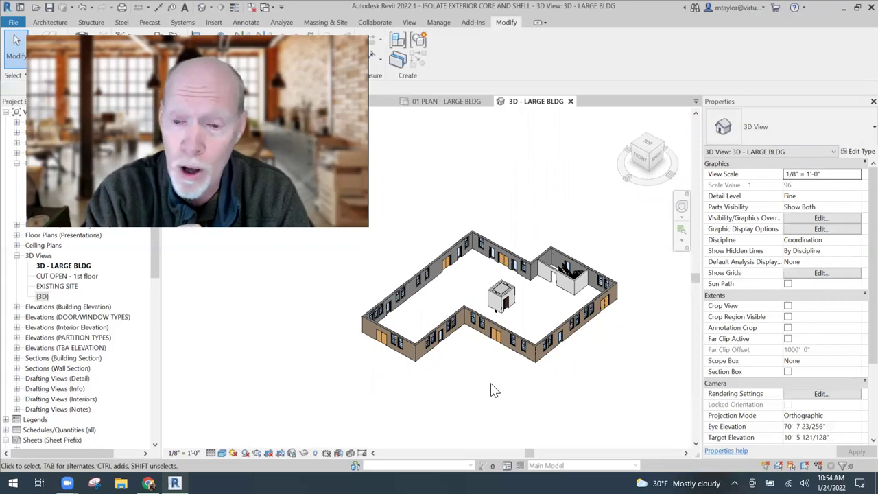
left_click_drag(649, 214, 398, 384)
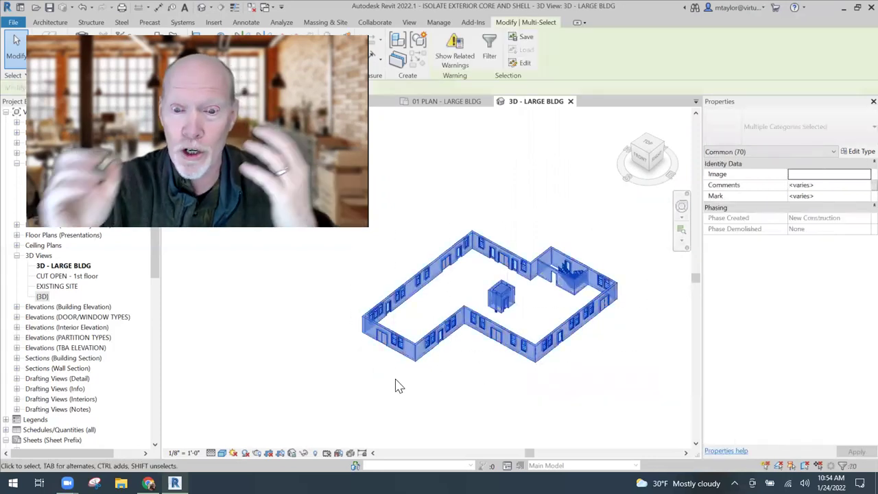